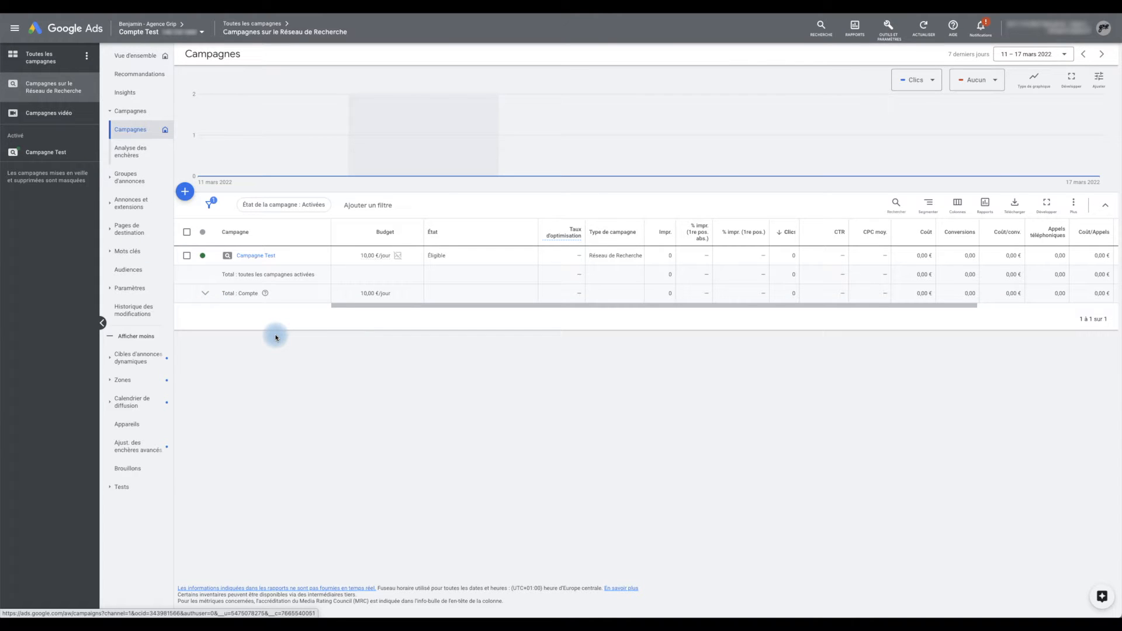
Step: Display the custom tests (Test personnalisé) for all campaigns in the account
mouse_move(268, 155)
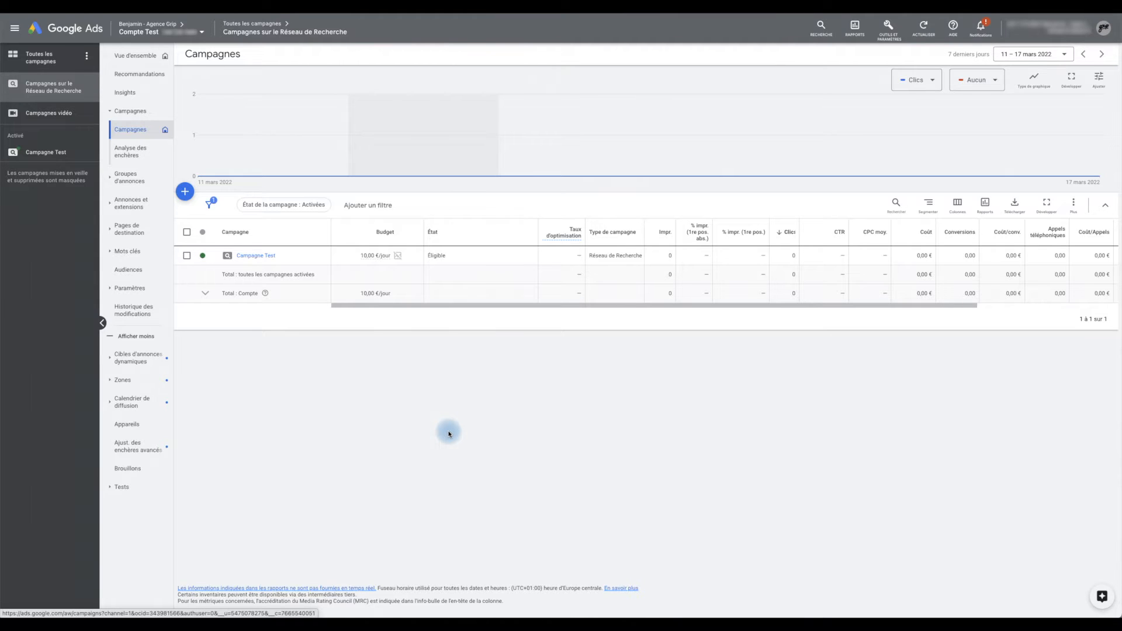
left_click(57, 56)
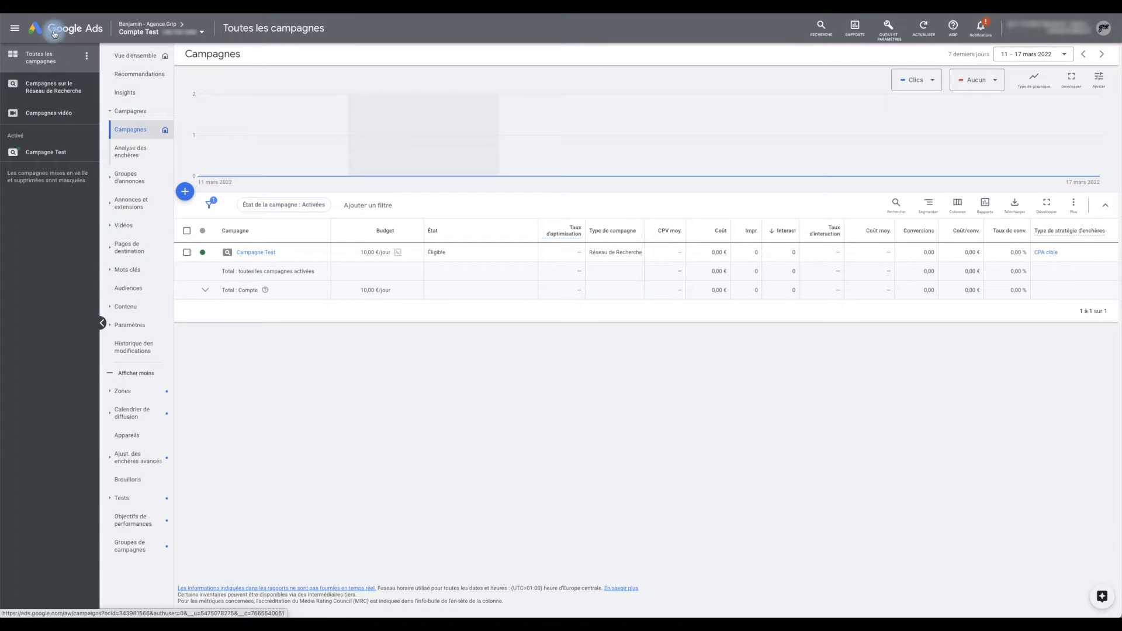
left_click(119, 525)
left_click(114, 498)
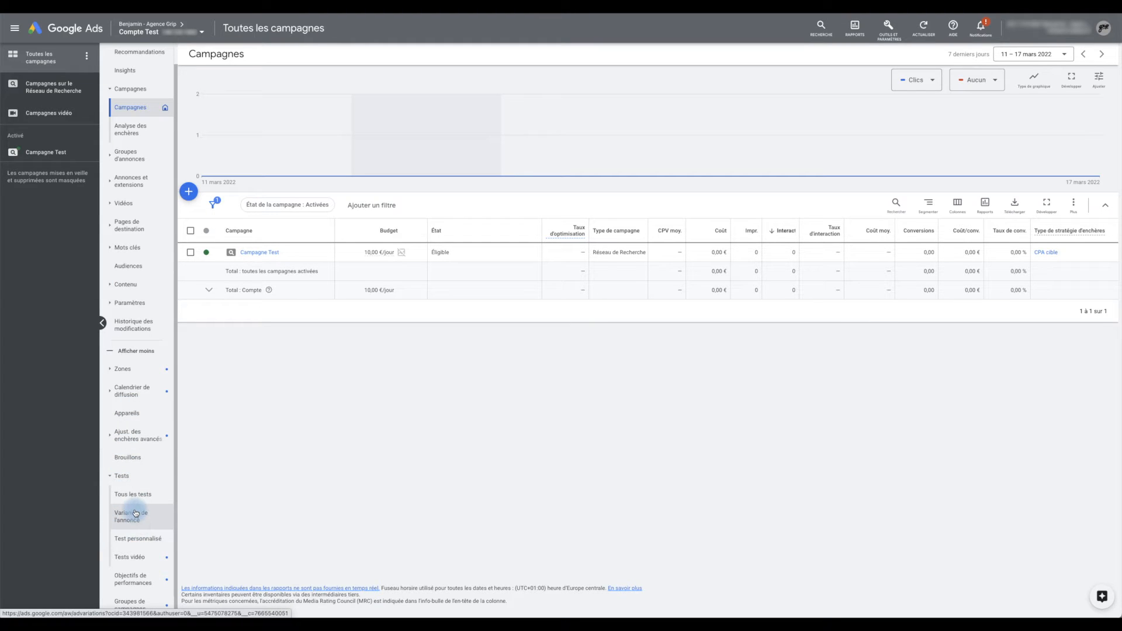
left_click(134, 545)
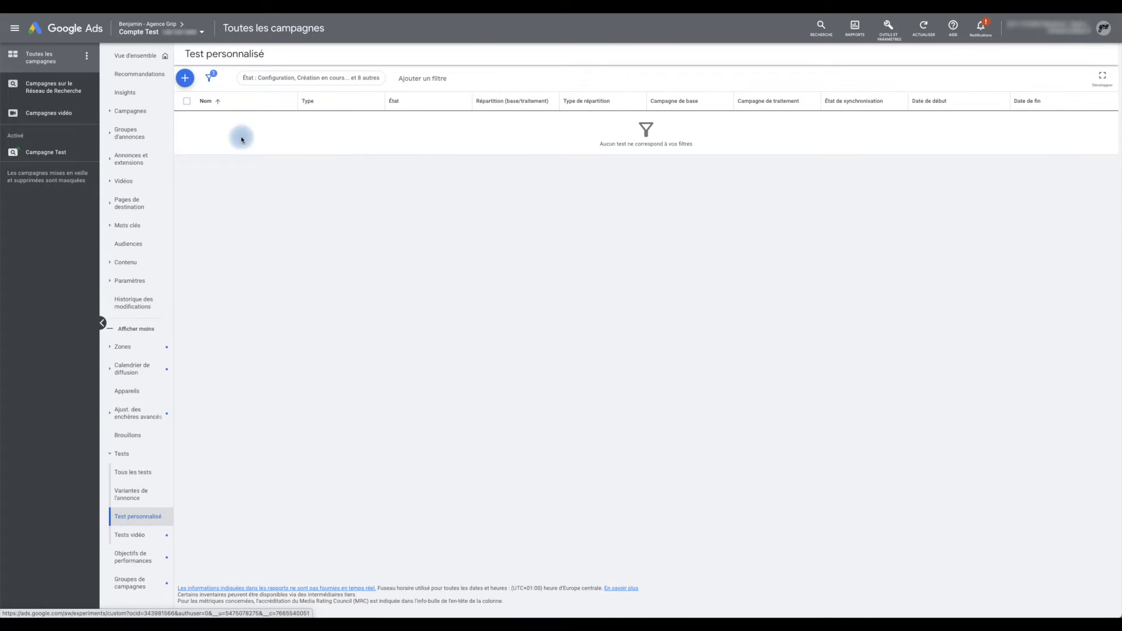
Step: Start a new custom test (Test personnalisé) with the campaign type Rechercher
left_click(185, 79)
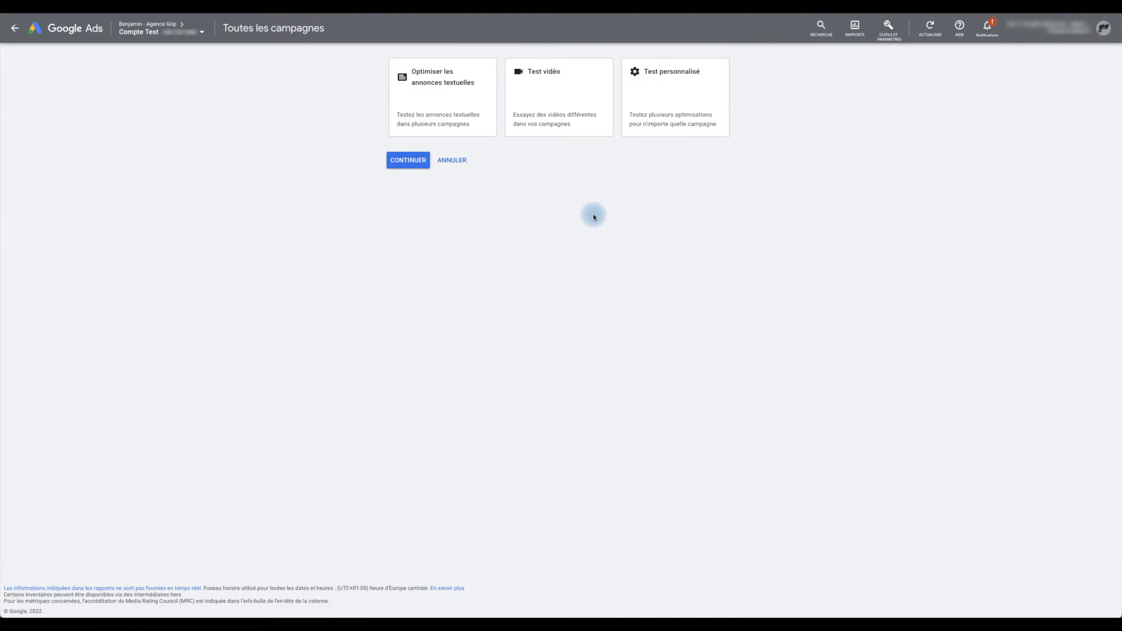
left_click(455, 99)
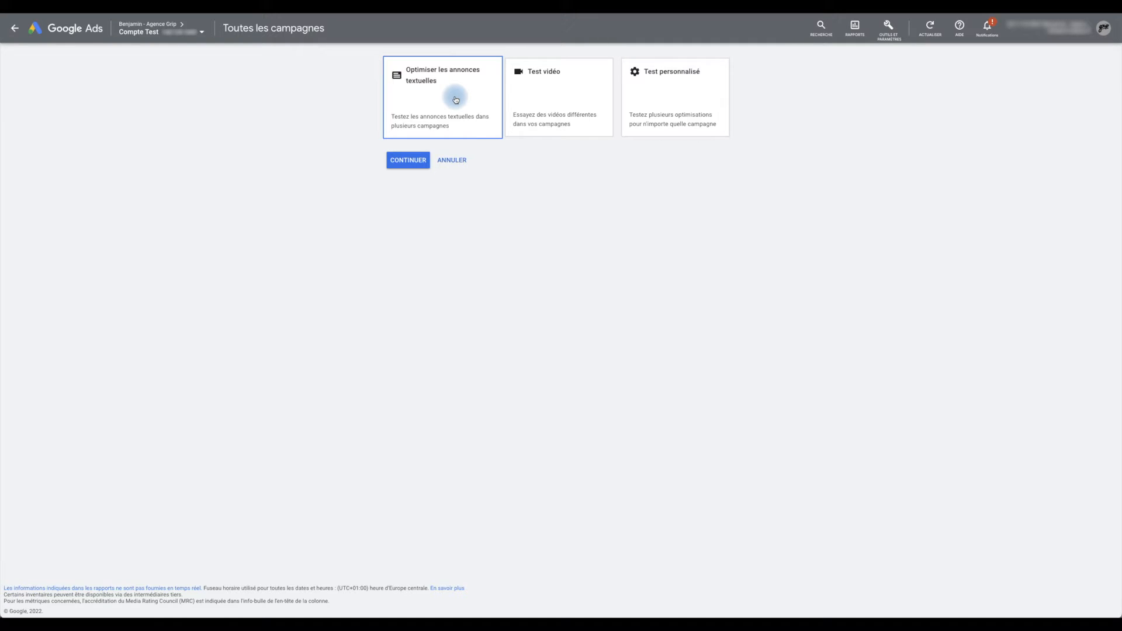
left_click(546, 96)
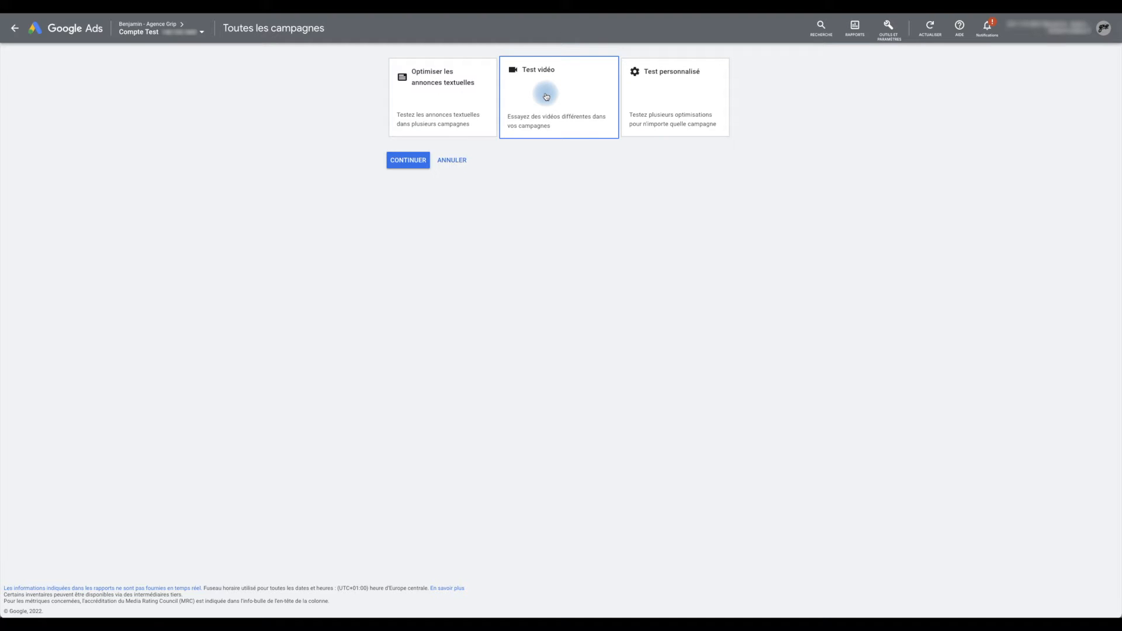
left_click(667, 104)
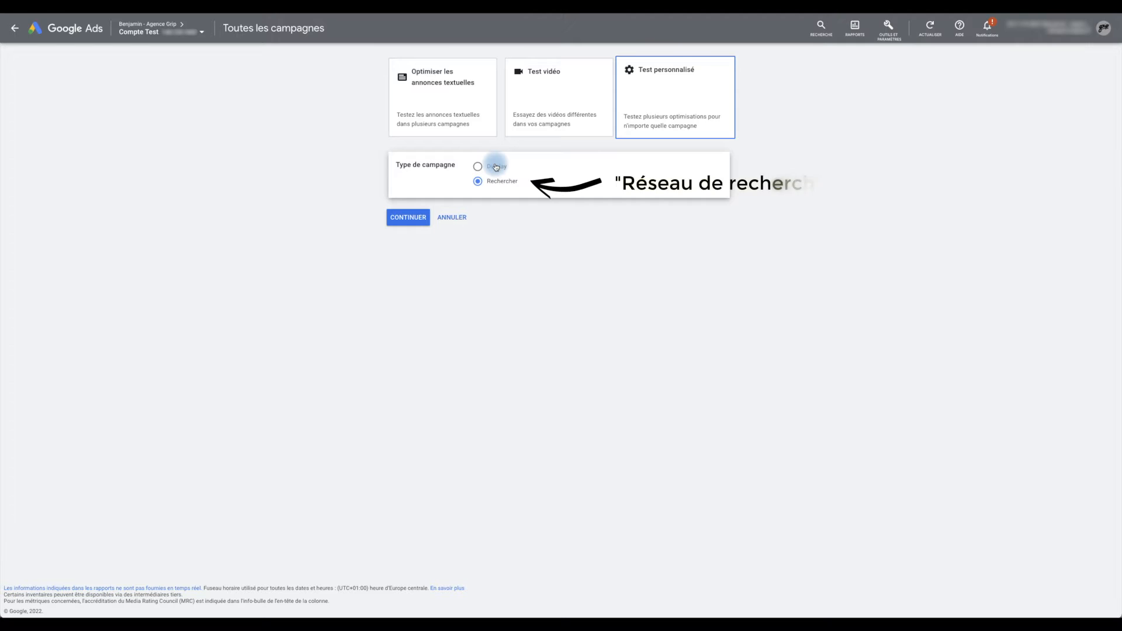
left_click(414, 221)
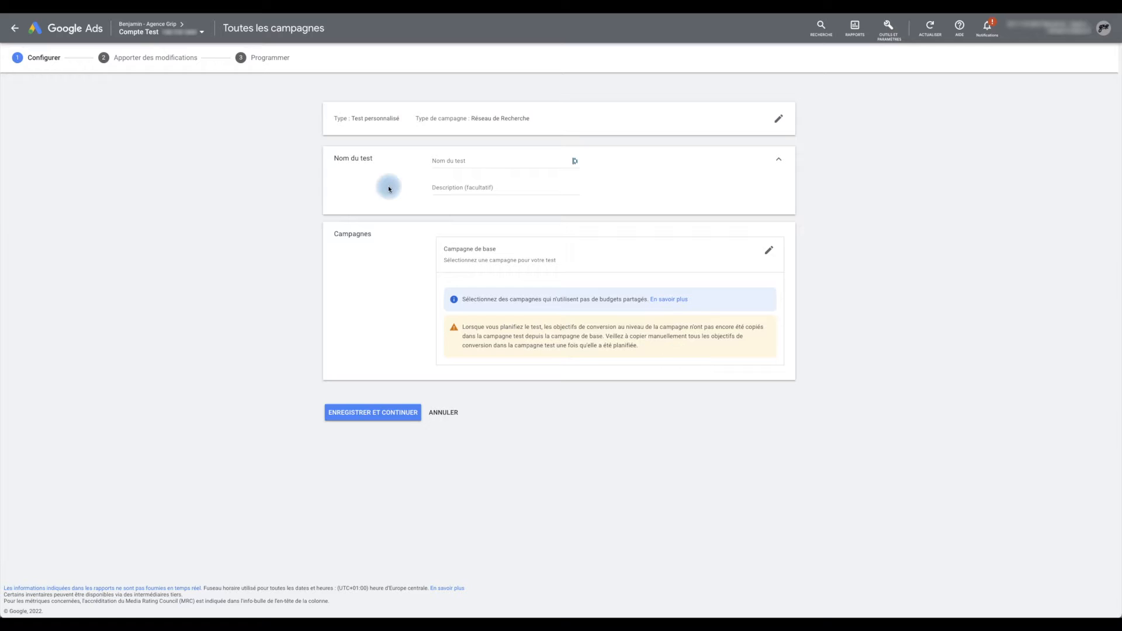
Step: Name the test MaxConv and leave its optional description empty
left_click(464, 160)
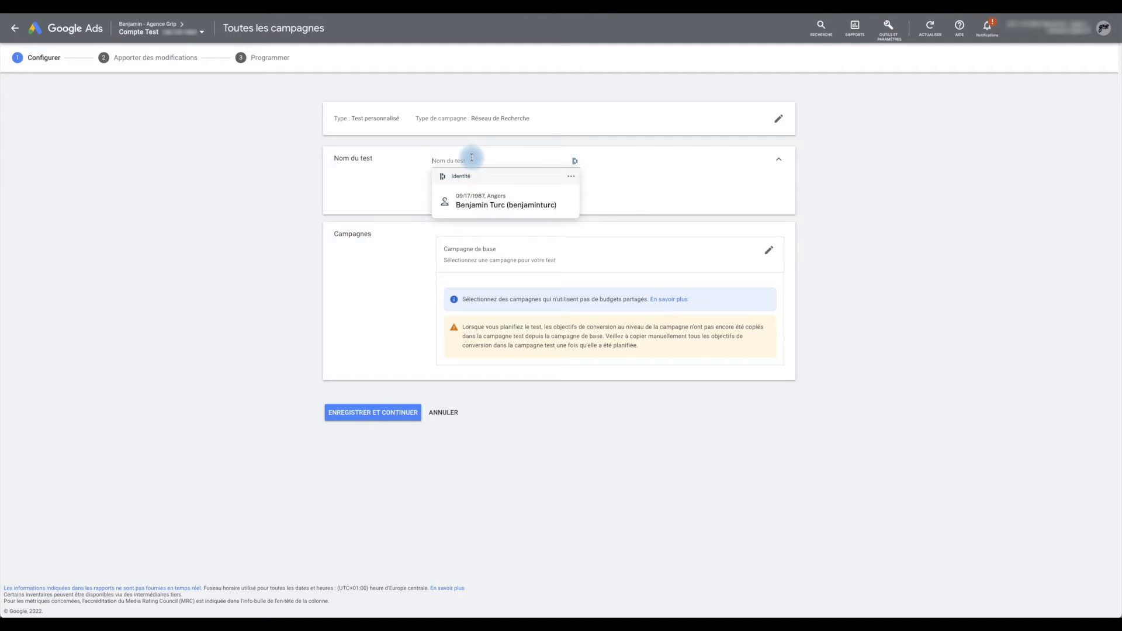
type("MaxConv")
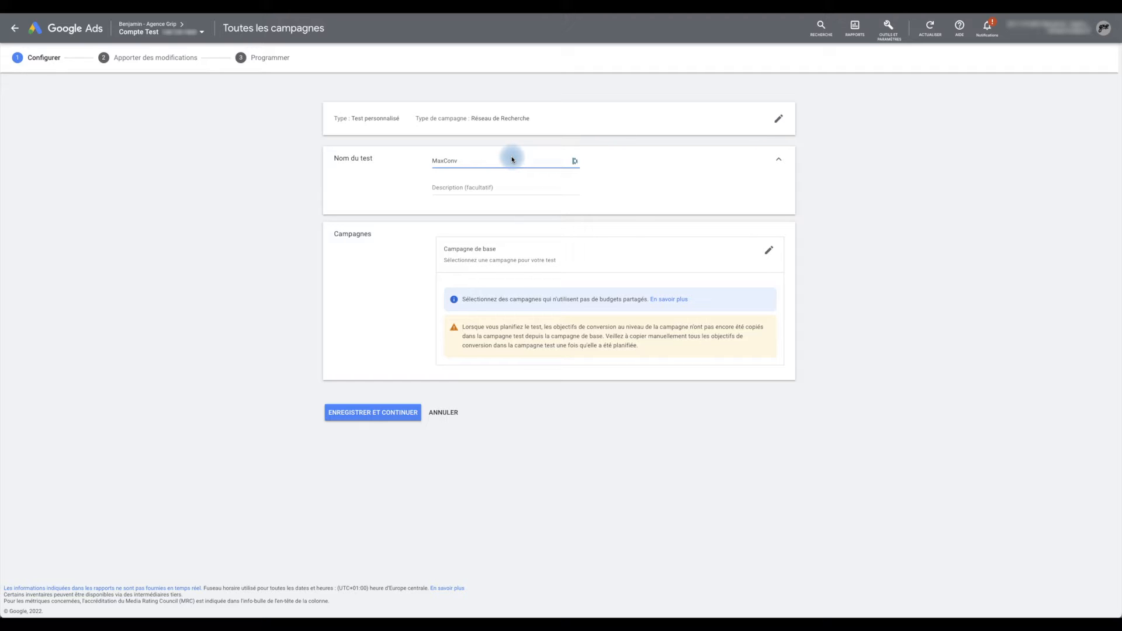
left_click(573, 163)
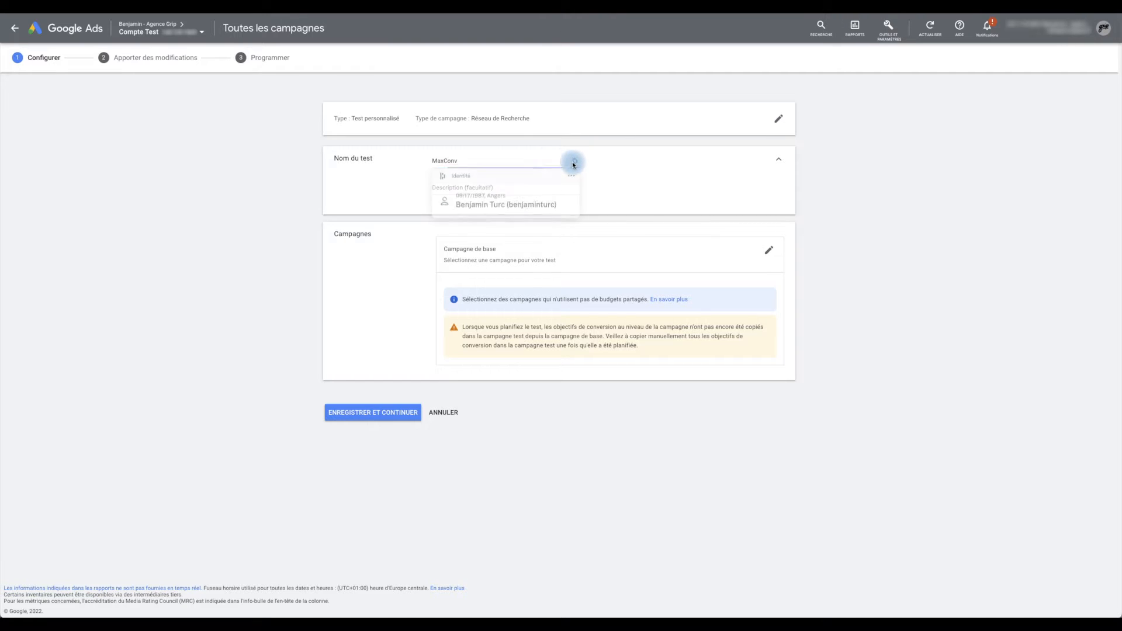
left_click(572, 175)
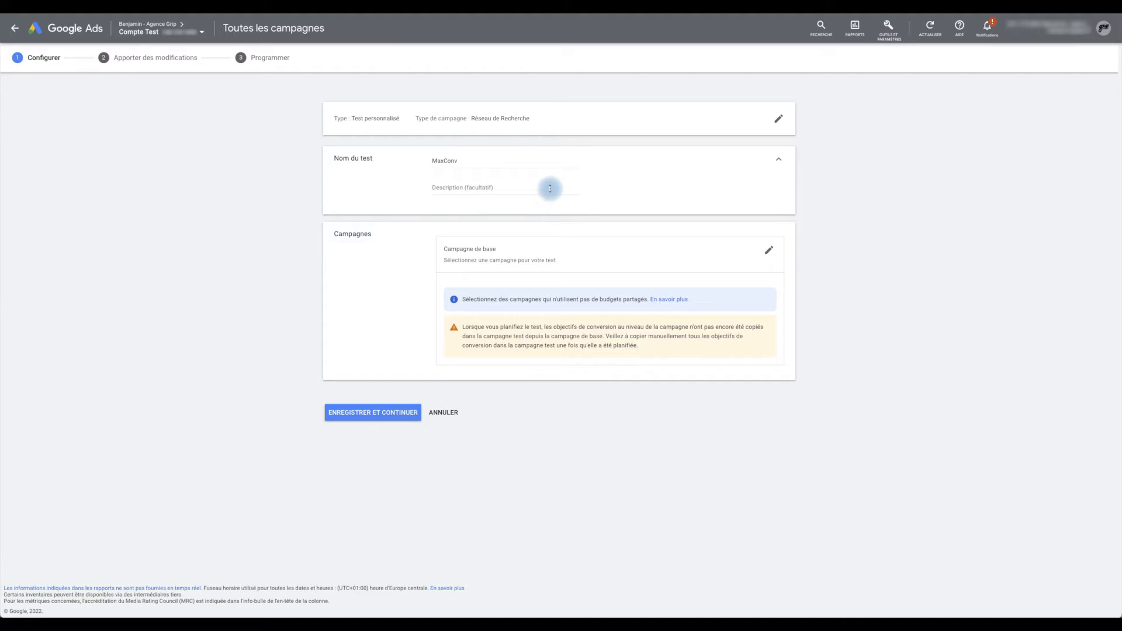
left_click(497, 185)
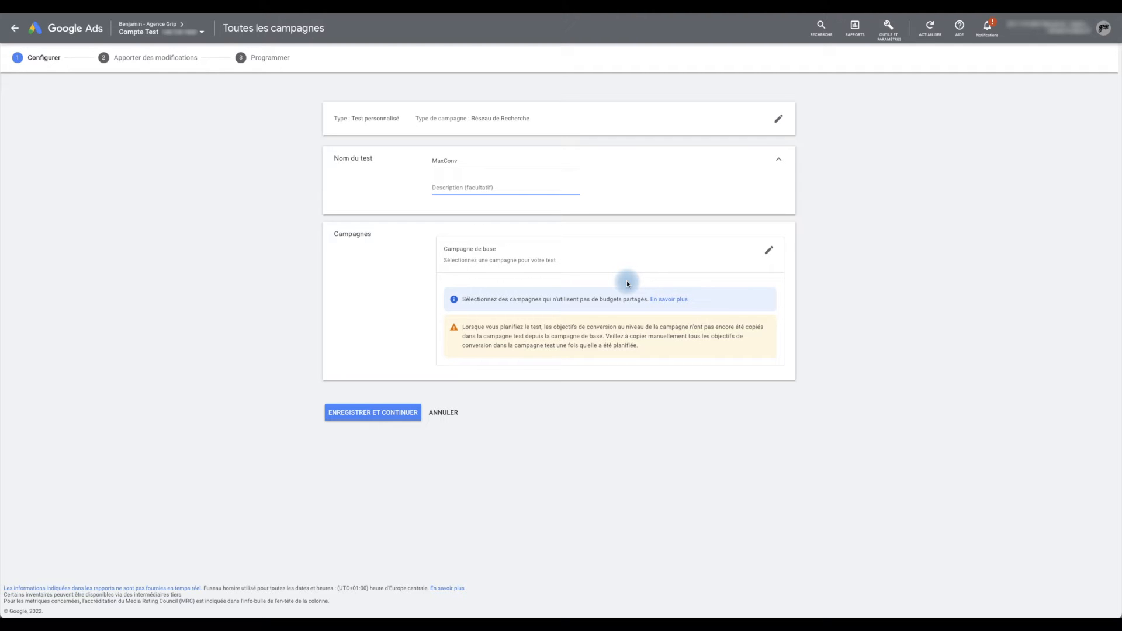
Step: Choose Campagne Test as the base campaign, keep the suffix MaxConv for the treatment campaign, and save the test configuration
left_click(769, 251)
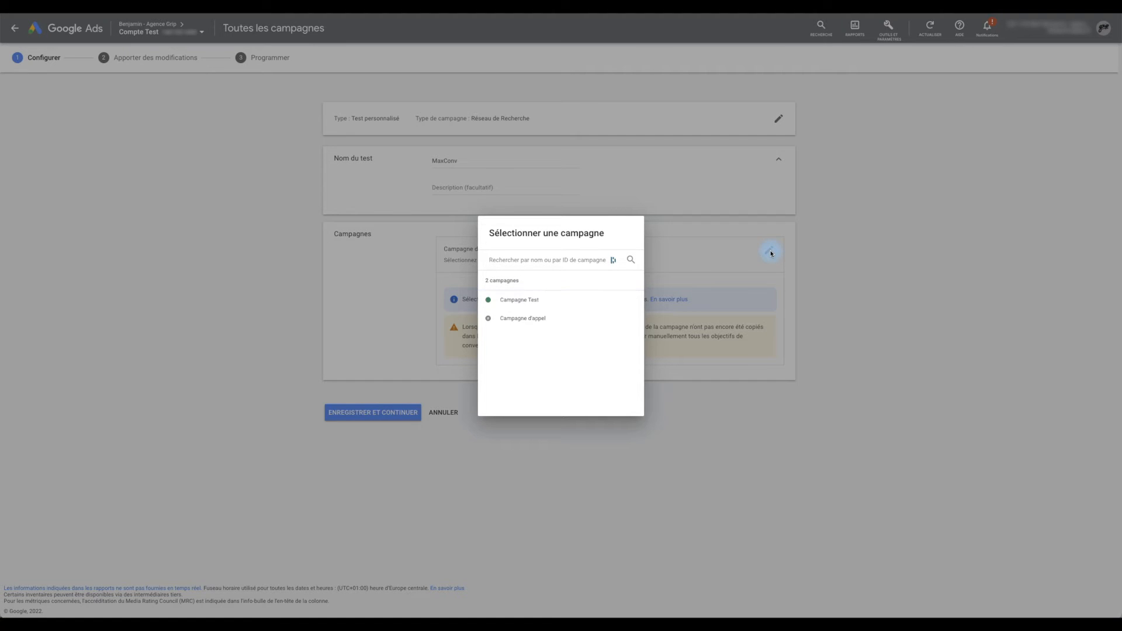
left_click(560, 296)
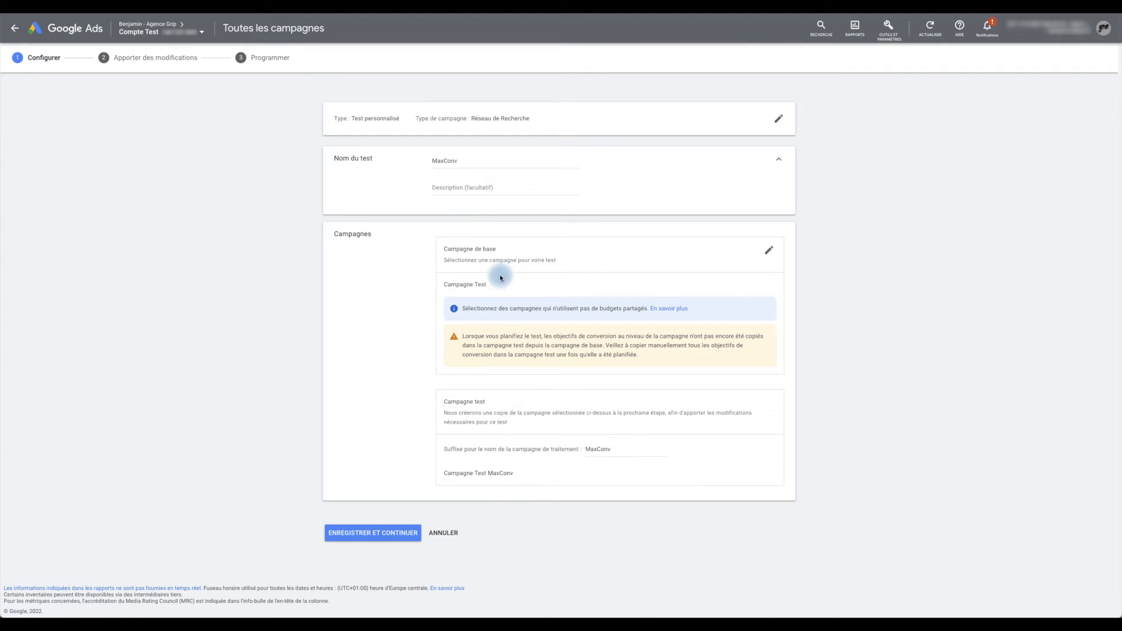
double_click(435, 160)
left_click(533, 438)
left_click_drag(618, 449, 582, 449)
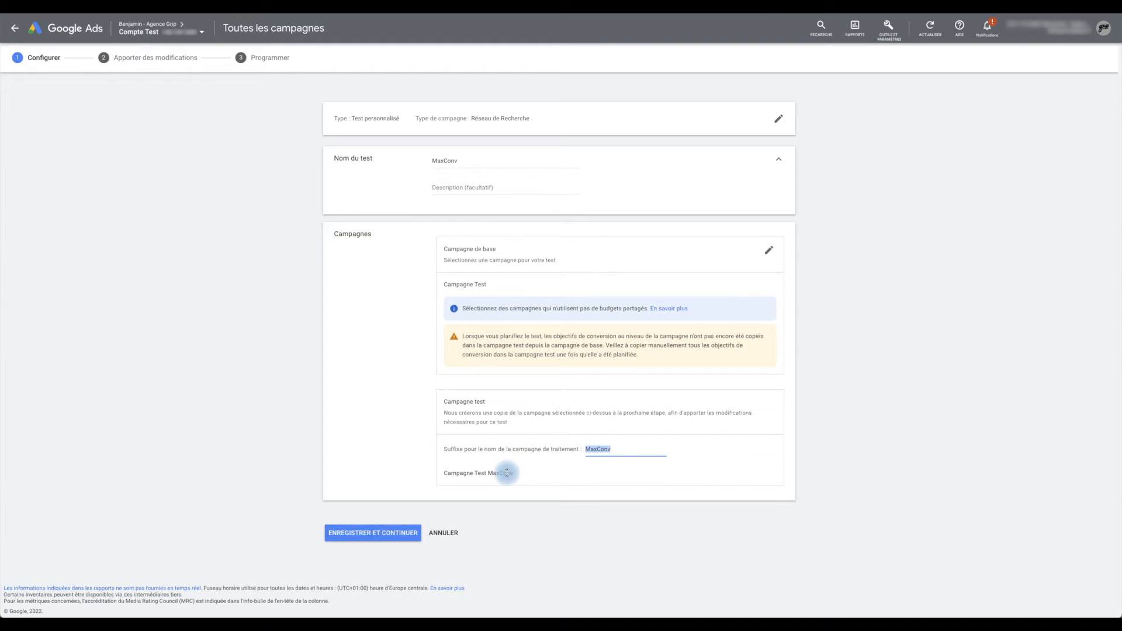
left_click(621, 447)
left_click(400, 536)
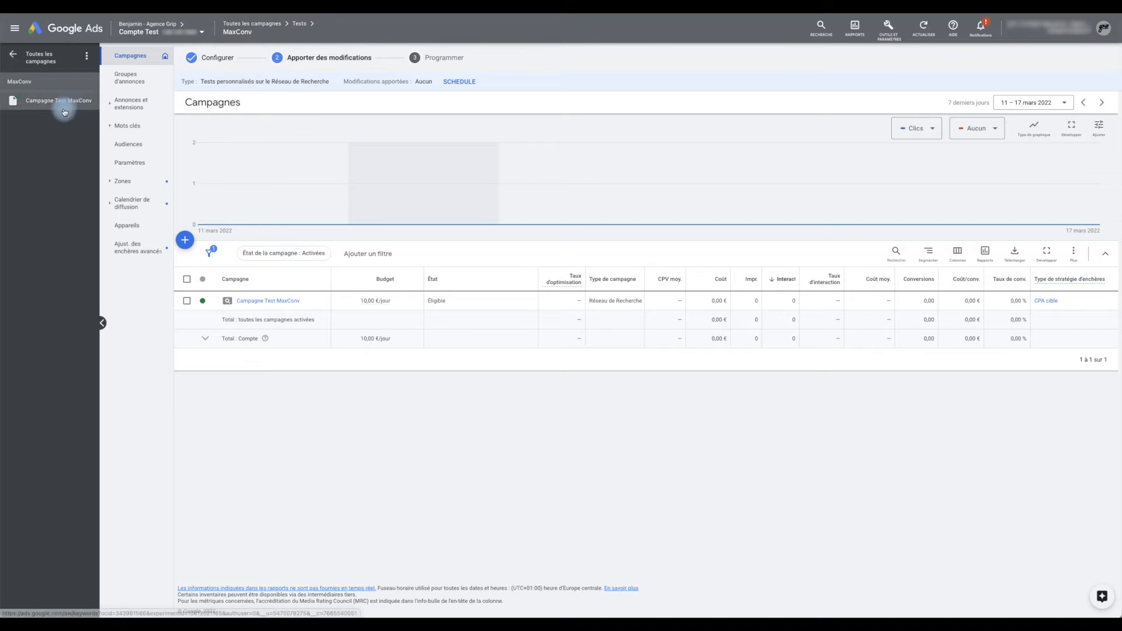
Step: Change the bidding strategy of Campagne Test MaxConv to Maximiser les conversions without a target cost per action, and save it
mouse_move(208, 165)
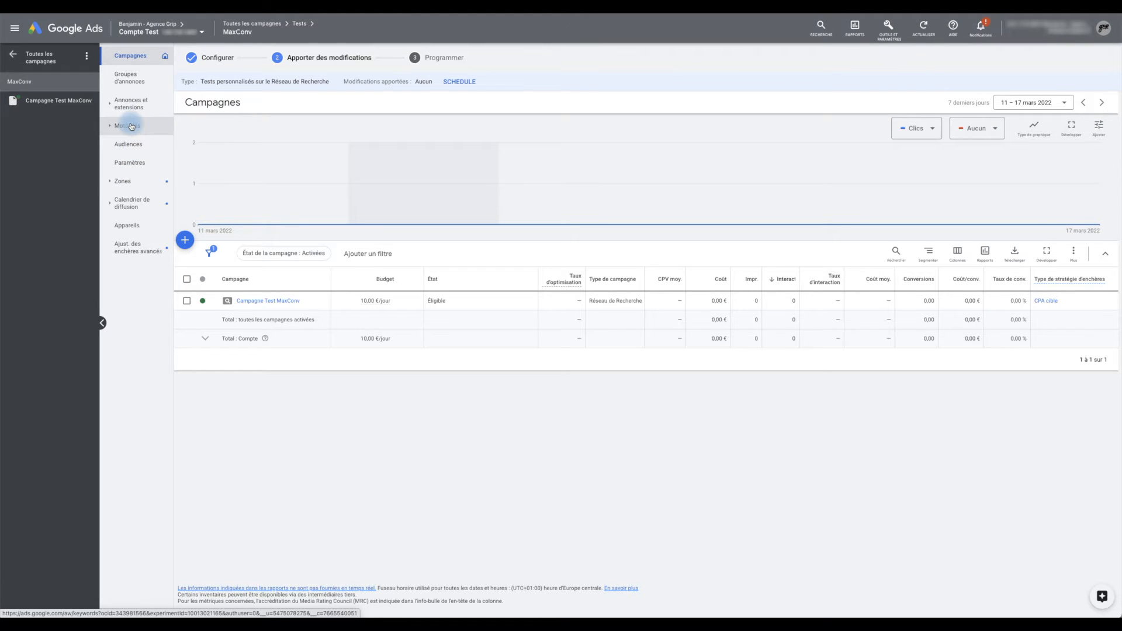
left_click(135, 167)
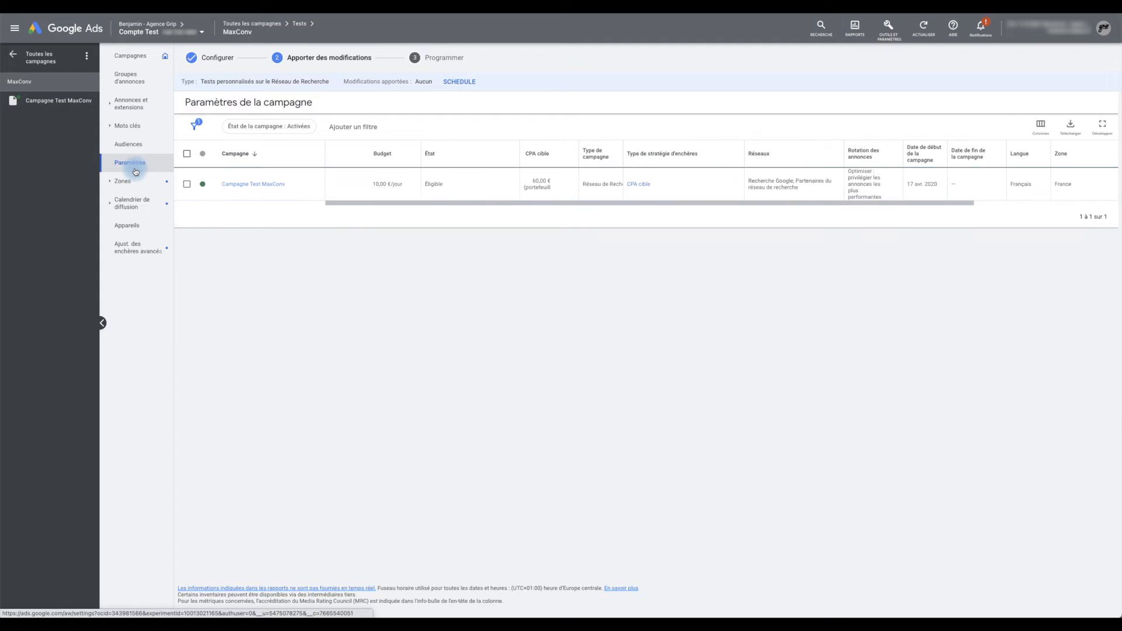
left_click(253, 184)
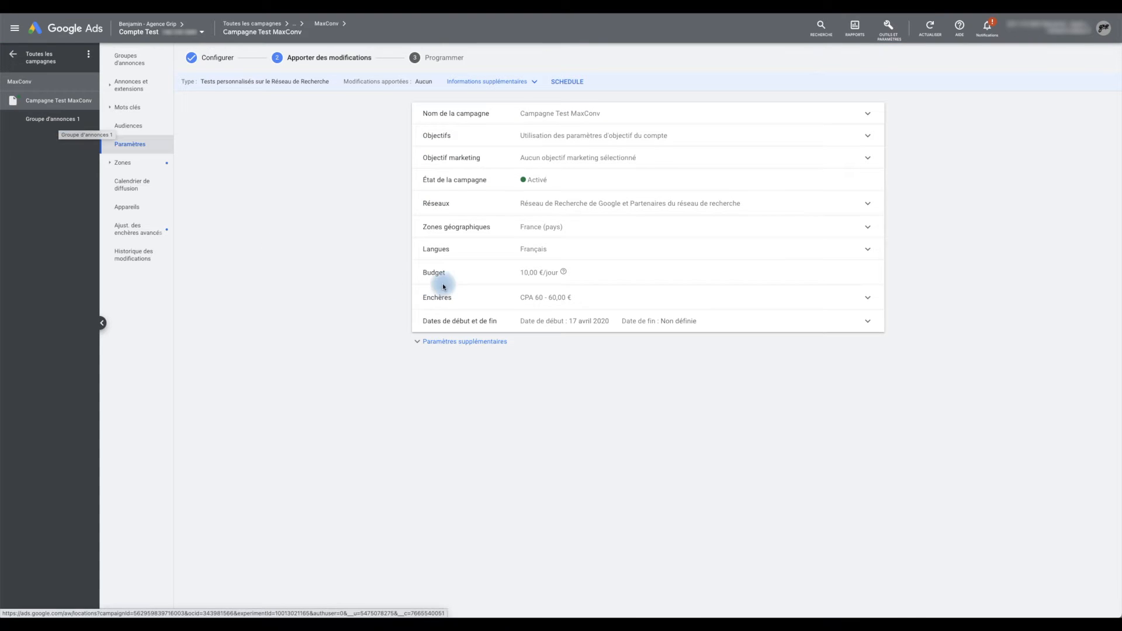
left_click(551, 303)
left_click(564, 366)
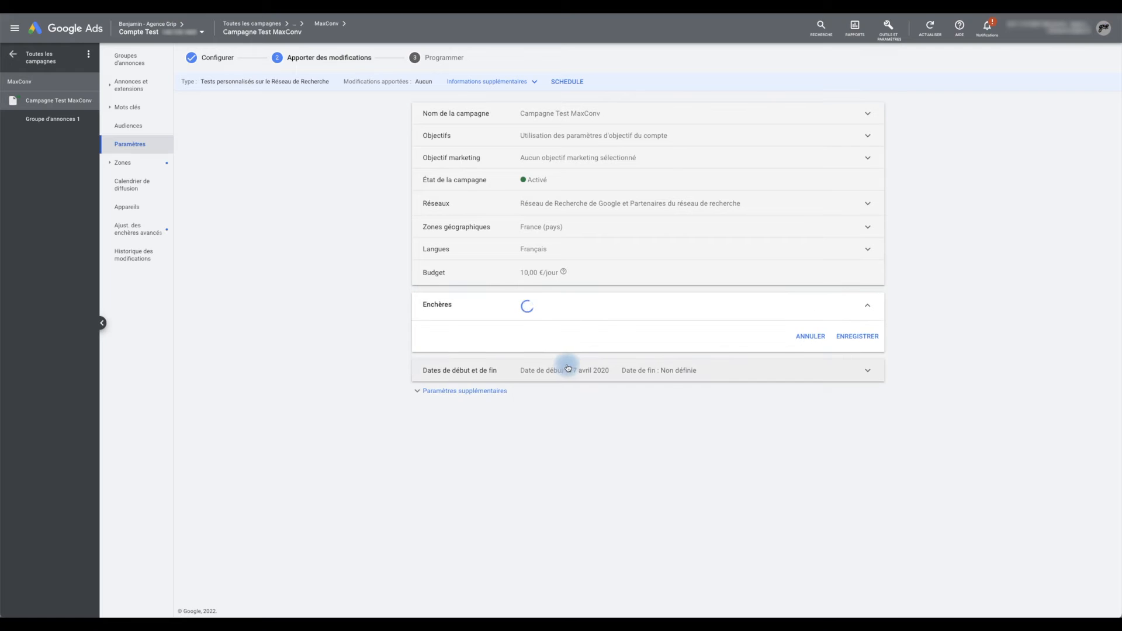
left_click(562, 471)
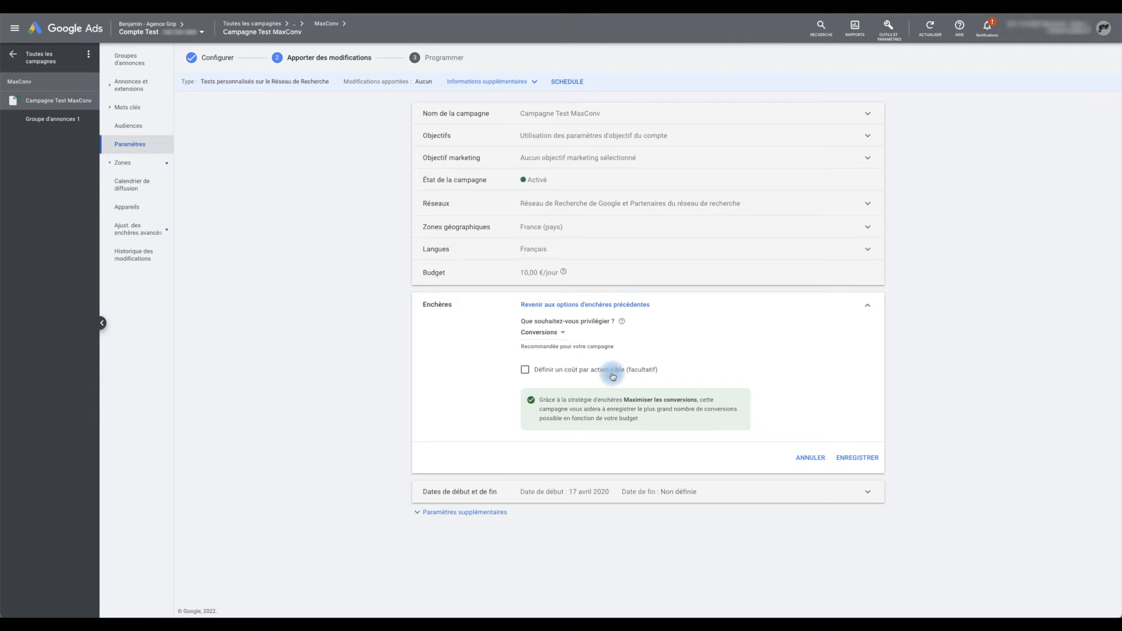
left_click(854, 460)
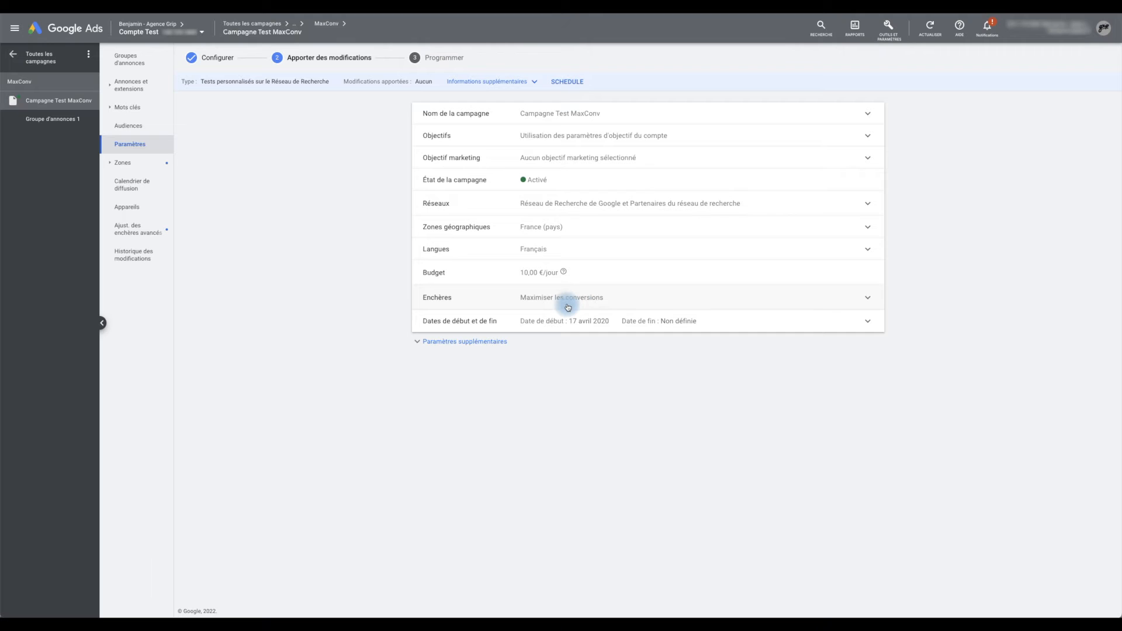
Step: Refresh the test campaign's ads view and review the modifications made and the additional information about the draft
left_click(75, 108)
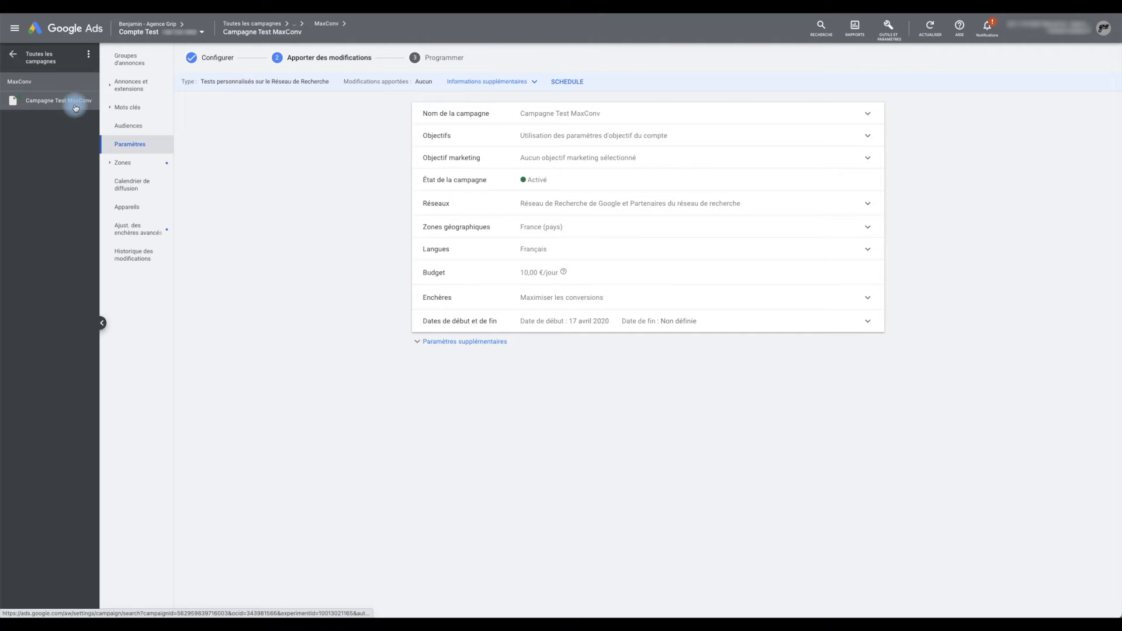
left_click(130, 85)
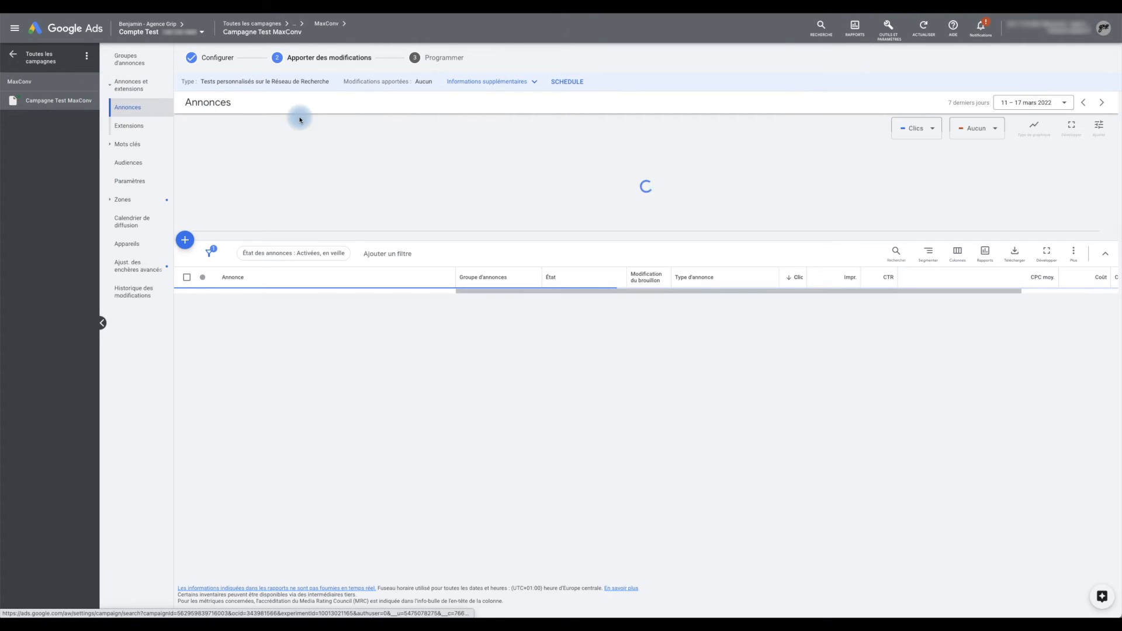
left_click(921, 29)
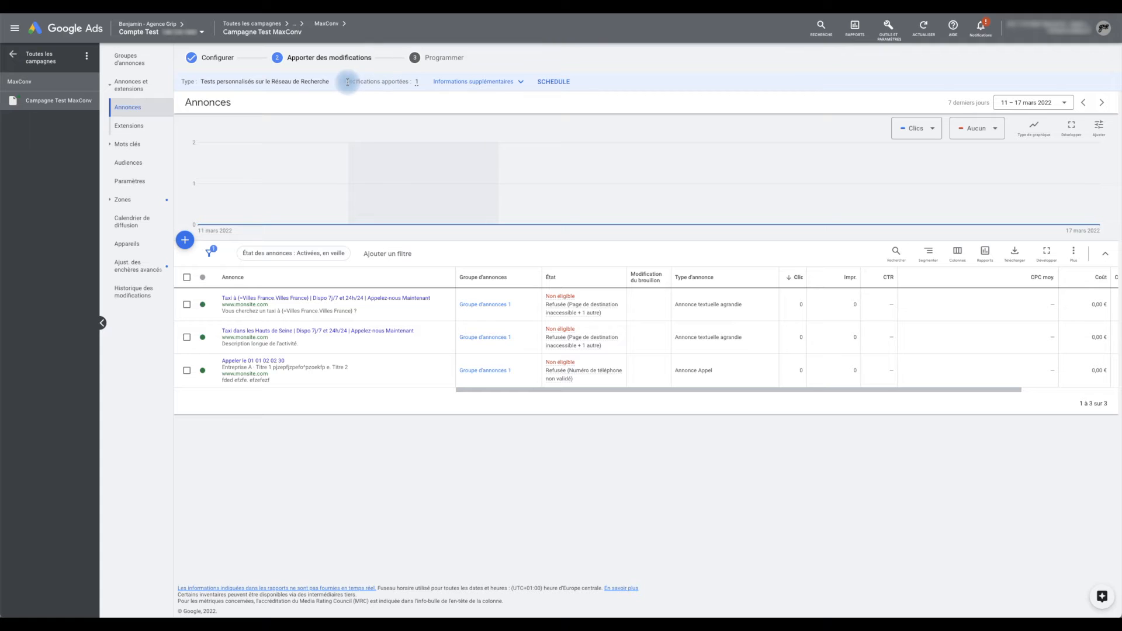
mouse_move(417, 83)
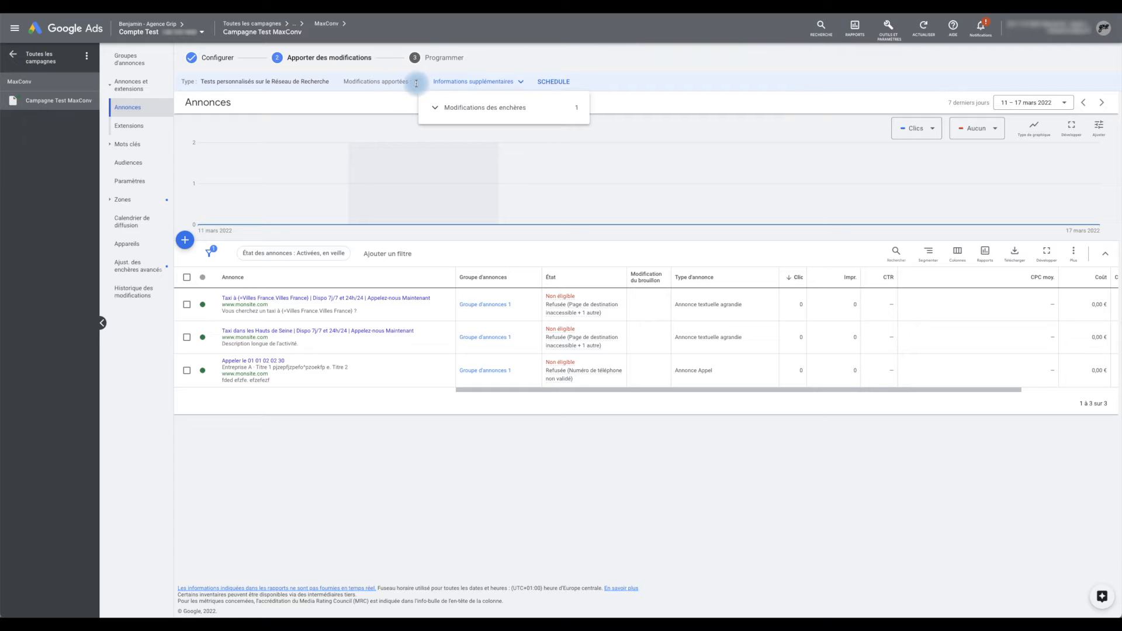
left_click(436, 110)
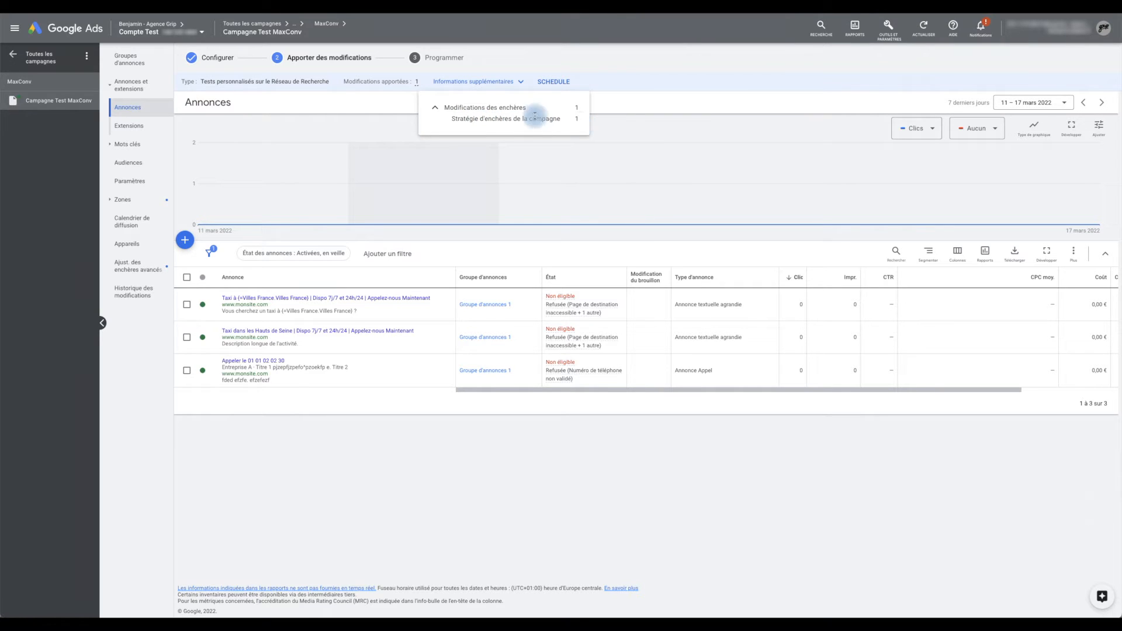
left_click(435, 108)
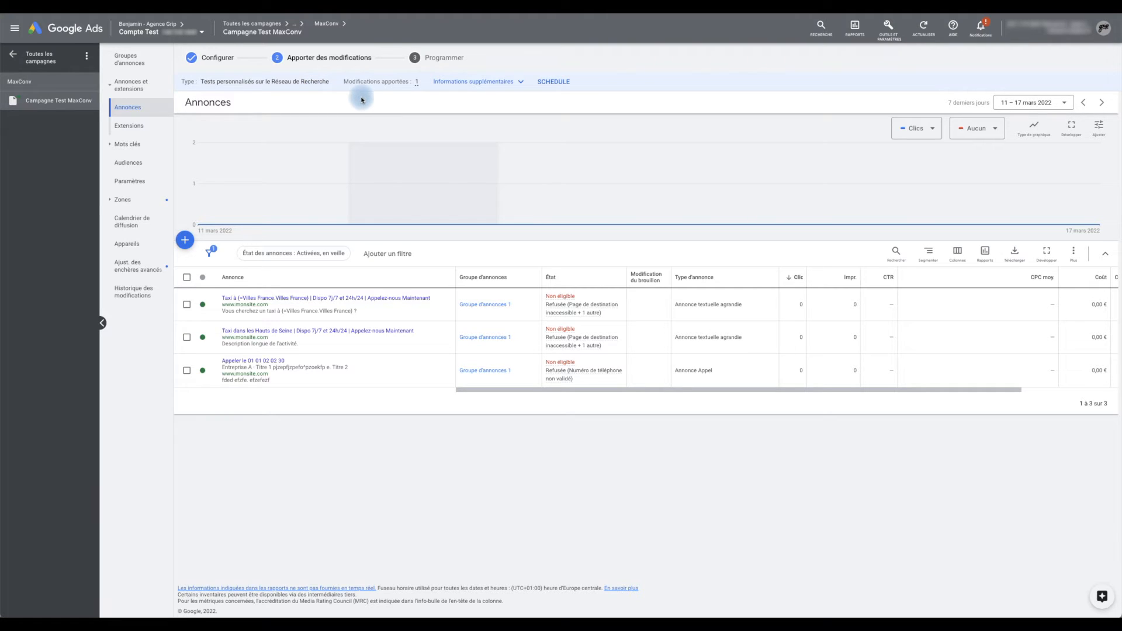
left_click(514, 82)
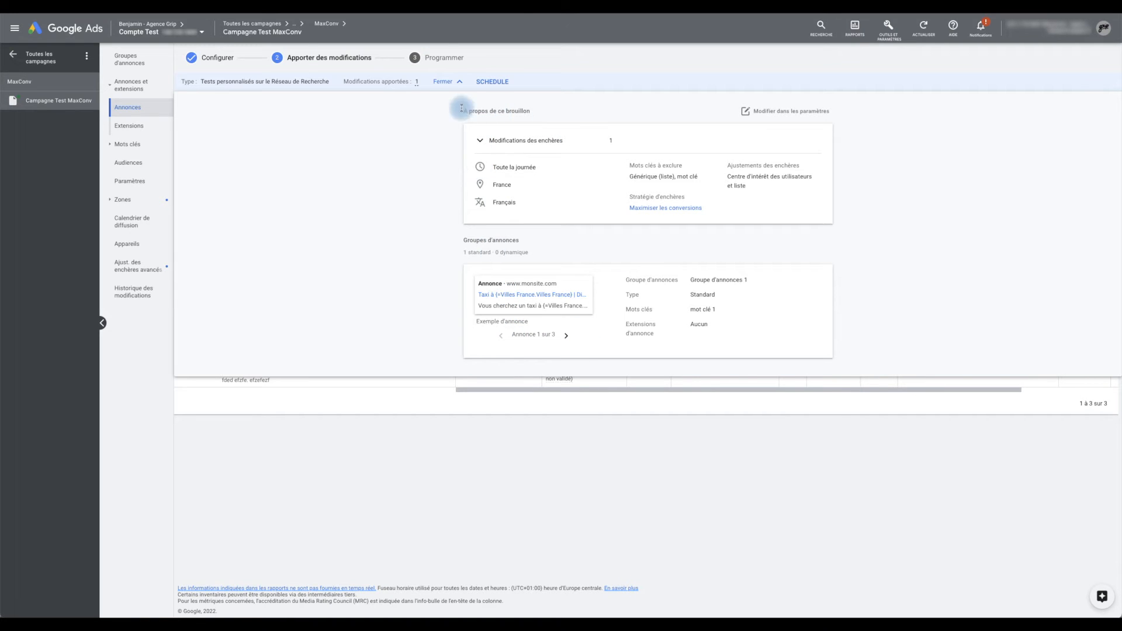
left_click(449, 82)
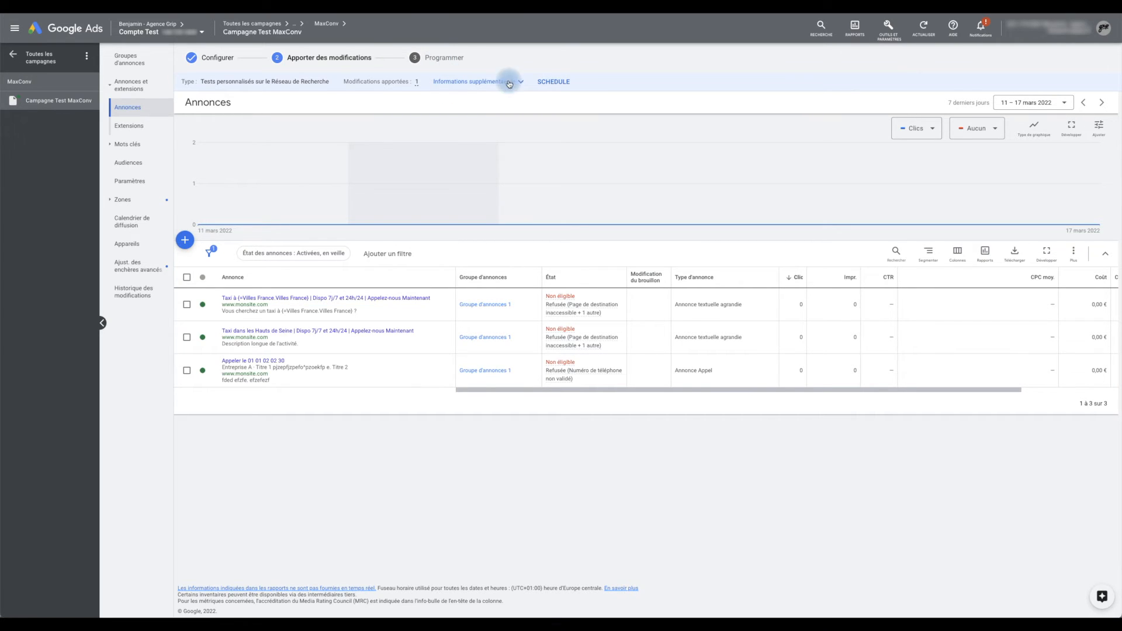
Step: Proceed to scheduling the test and look over its objectives, budget split, dates and synchronisation settings
left_click(556, 85)
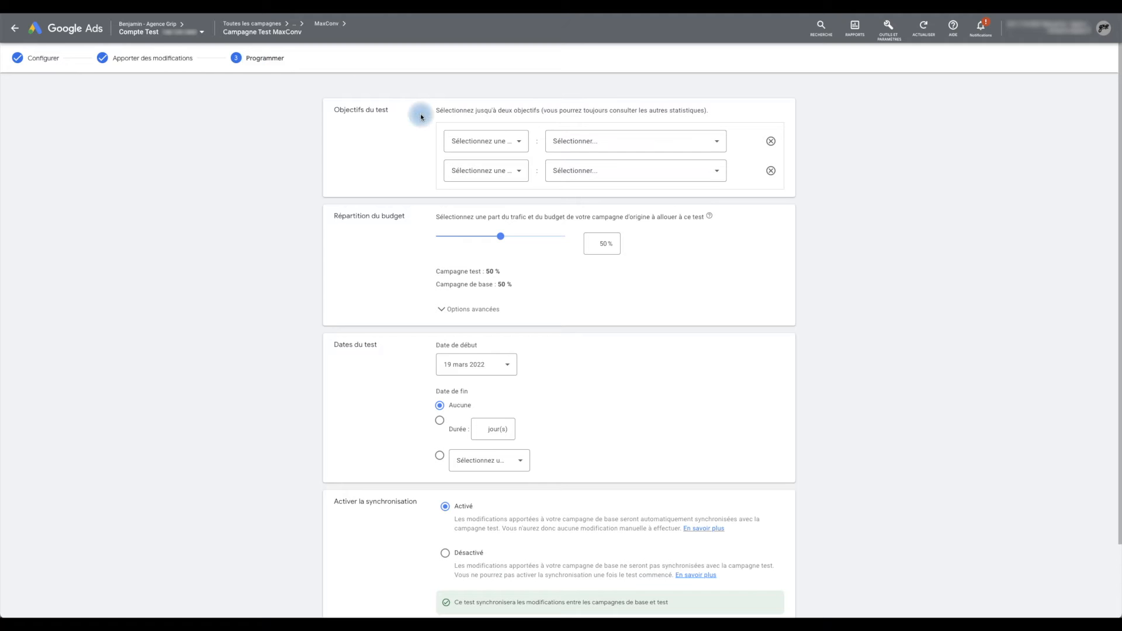
scroll(534, 243, "down", 3)
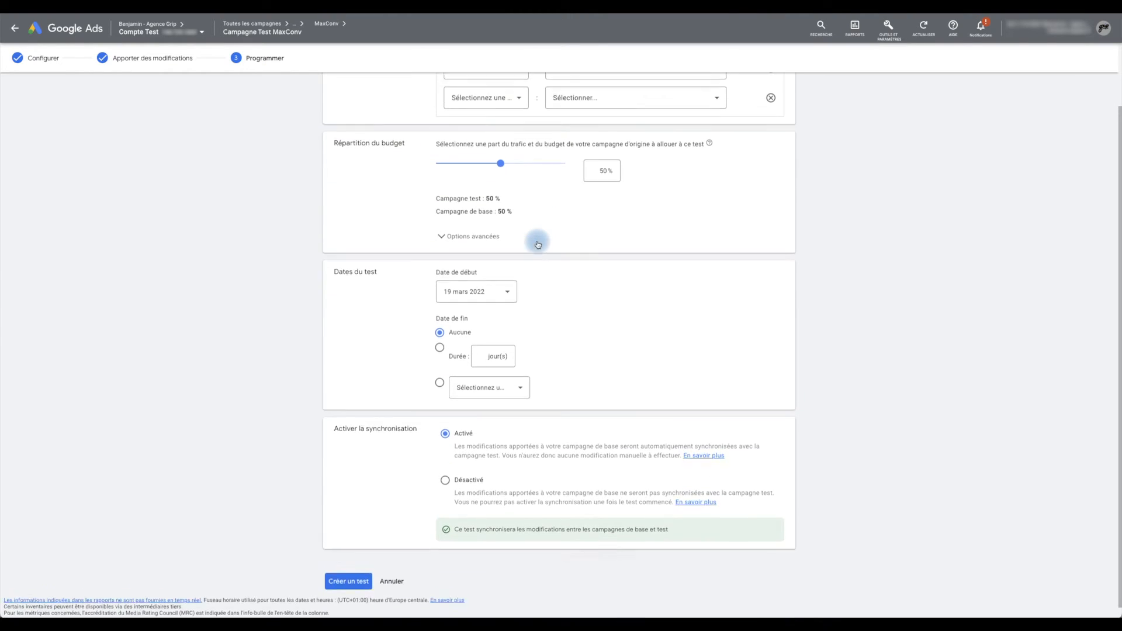
scroll(409, 136, "up", 3)
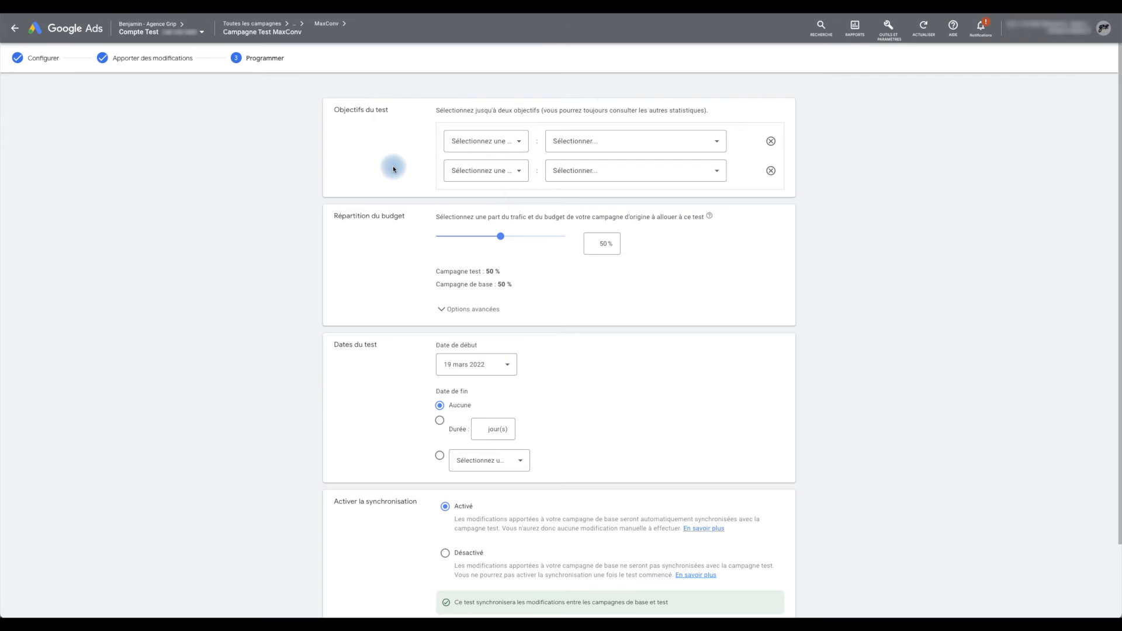
Step: Set the first test objective to Coût par conversion with the expected outcome Diminuer
left_click(485, 151)
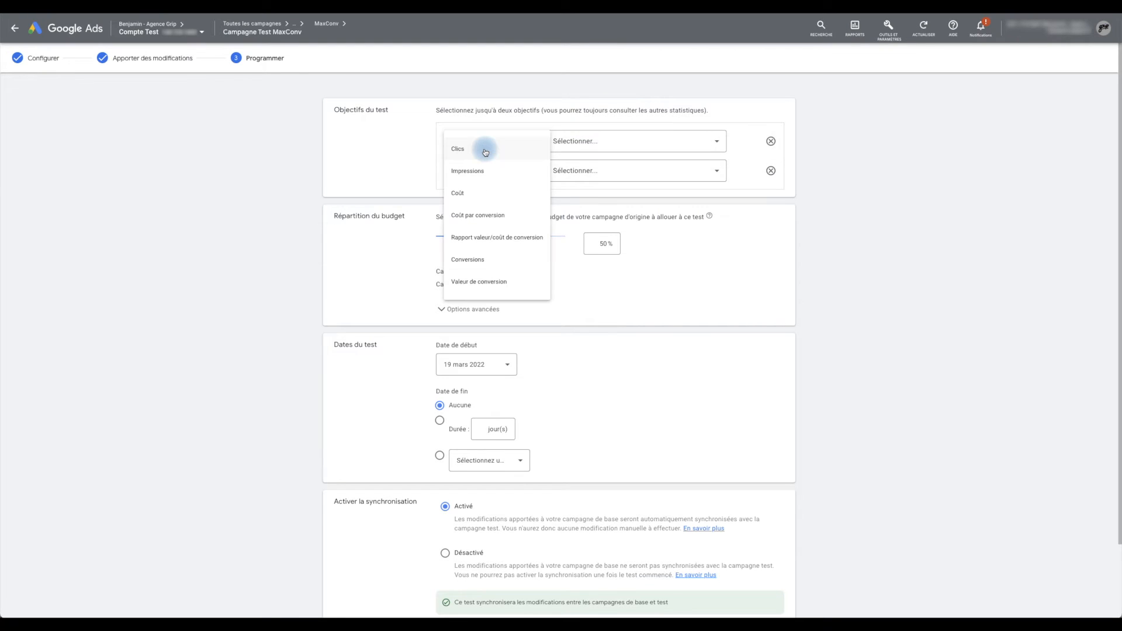
left_click(482, 216)
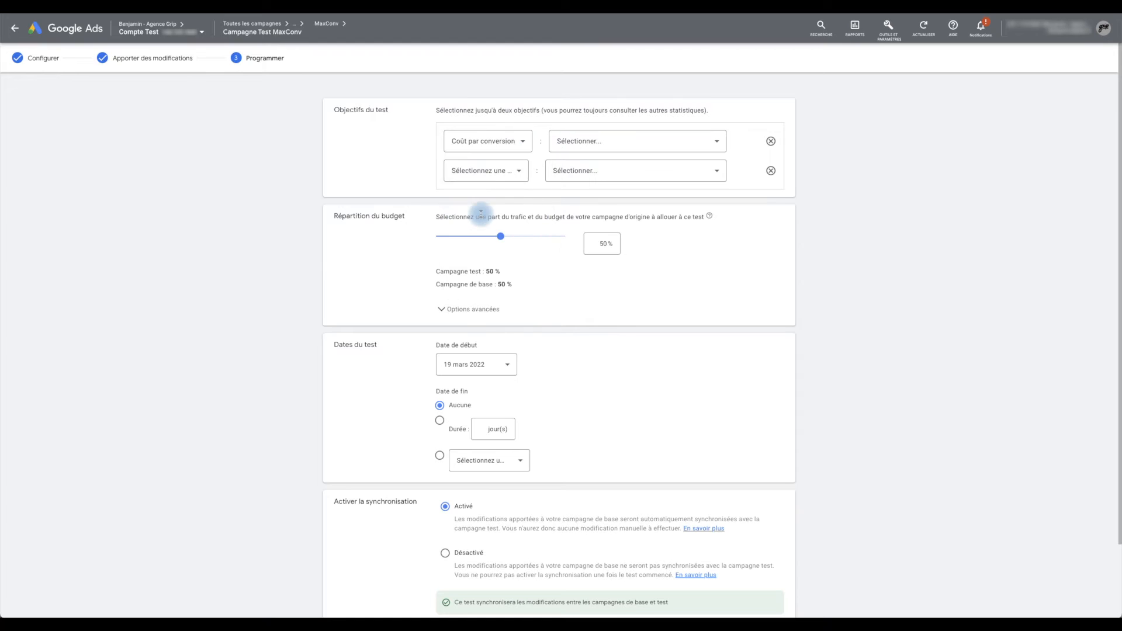
left_click(567, 149)
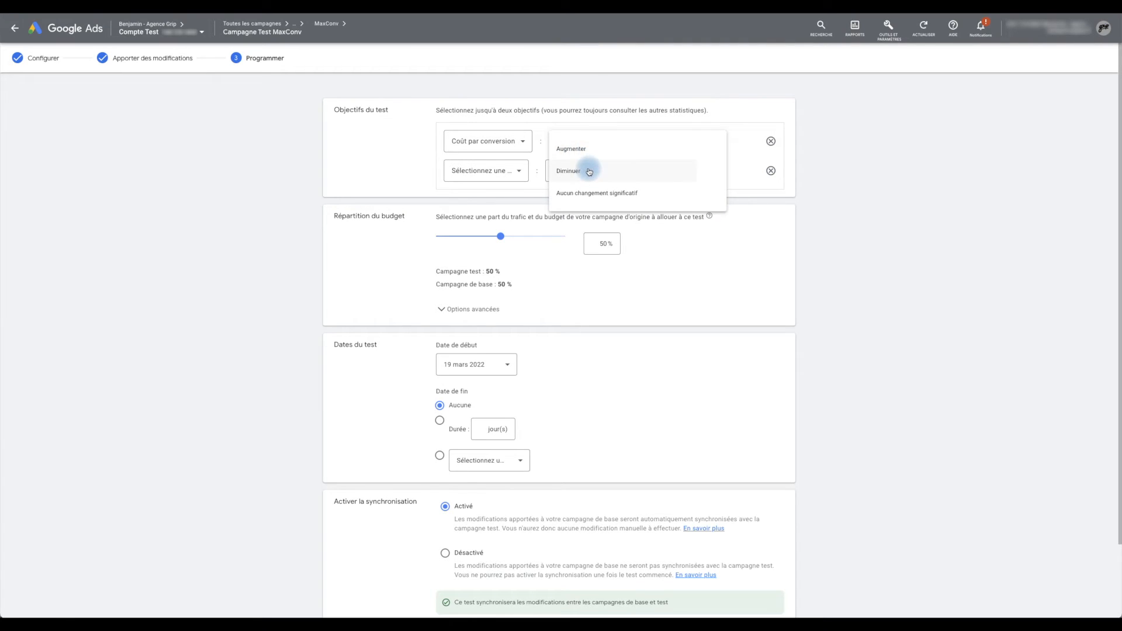
left_click(582, 171)
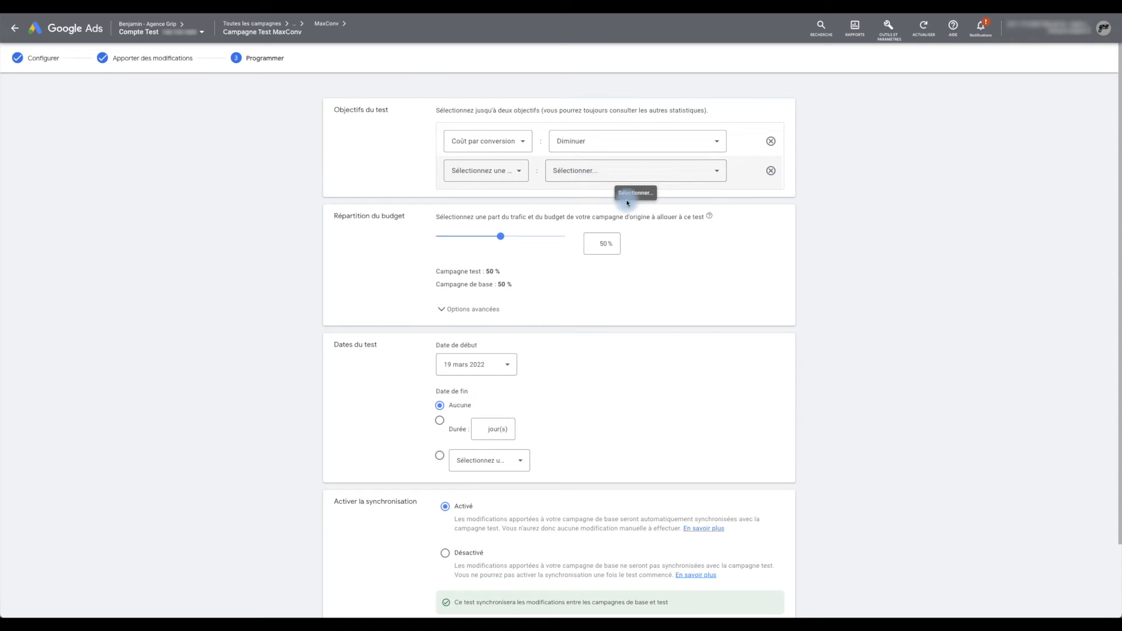
Step: Remove and re-add the second test objective, and set it to Clics with Aucun changement significatif
left_click(770, 171)
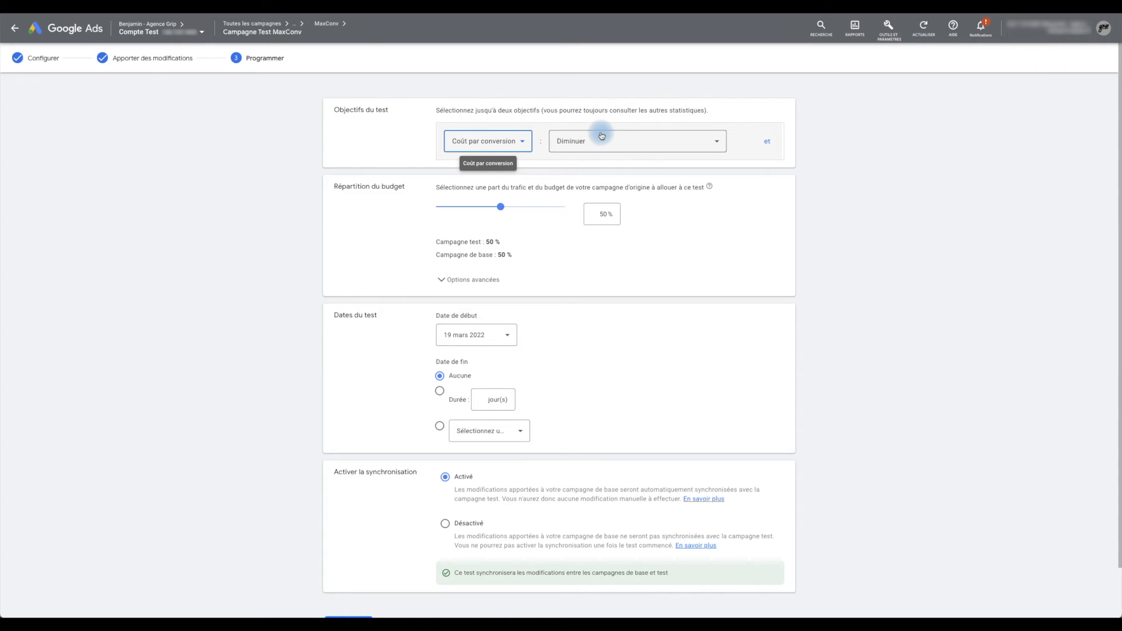
left_click(772, 146)
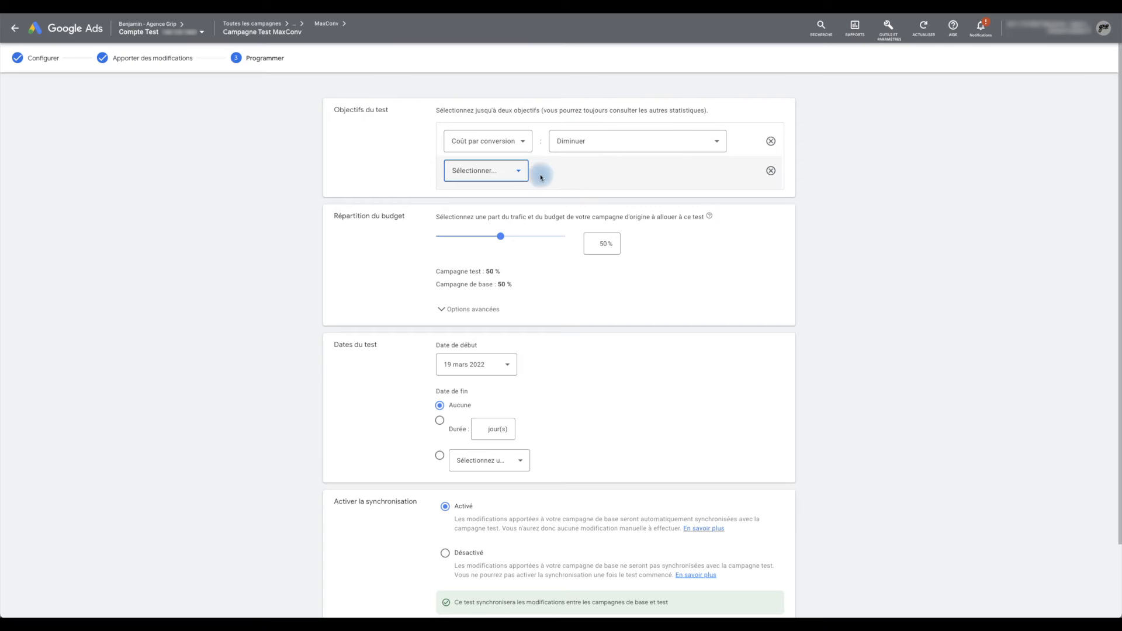
left_click(518, 171)
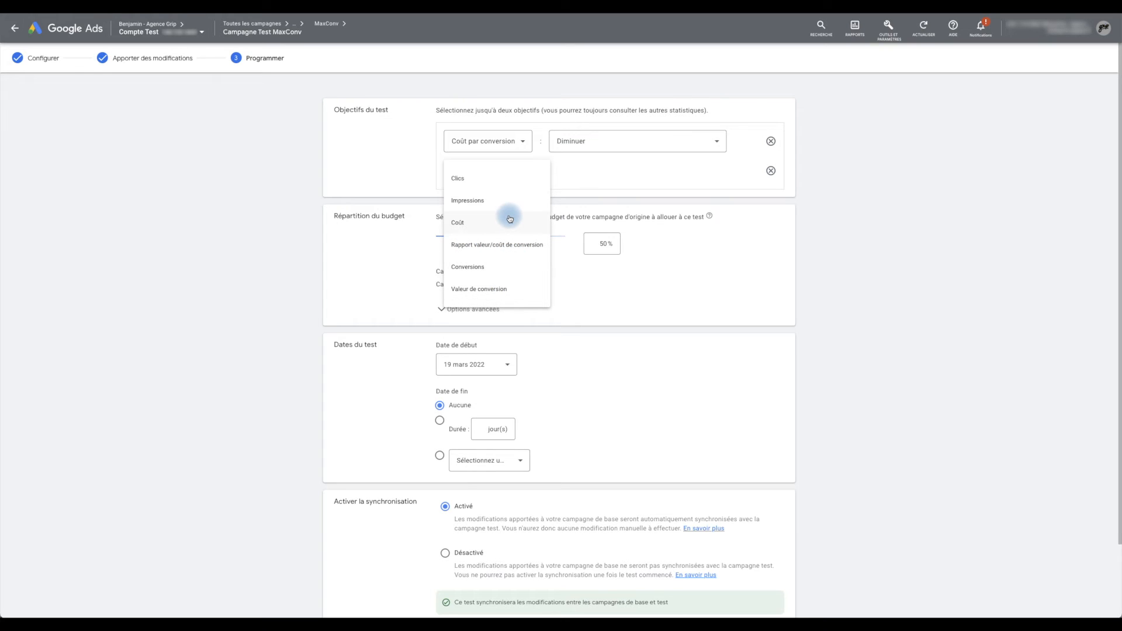
left_click(488, 179)
left_click(628, 179)
left_click(623, 222)
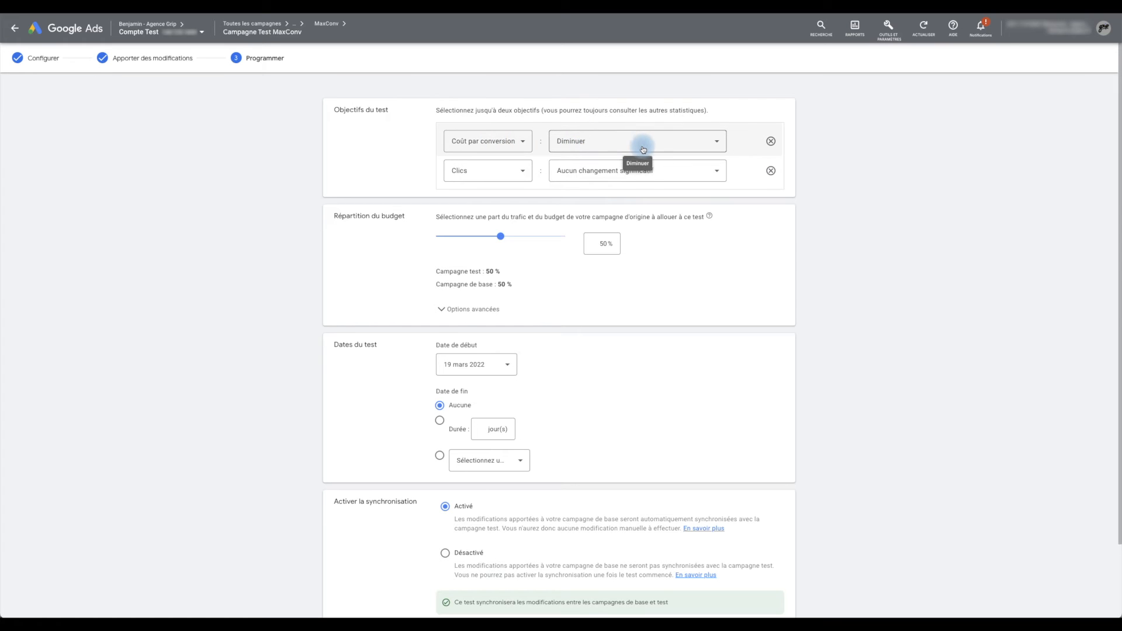
Step: Change the second test objective to Coût with the expected outcome Aucun changement significatif
left_click(529, 171)
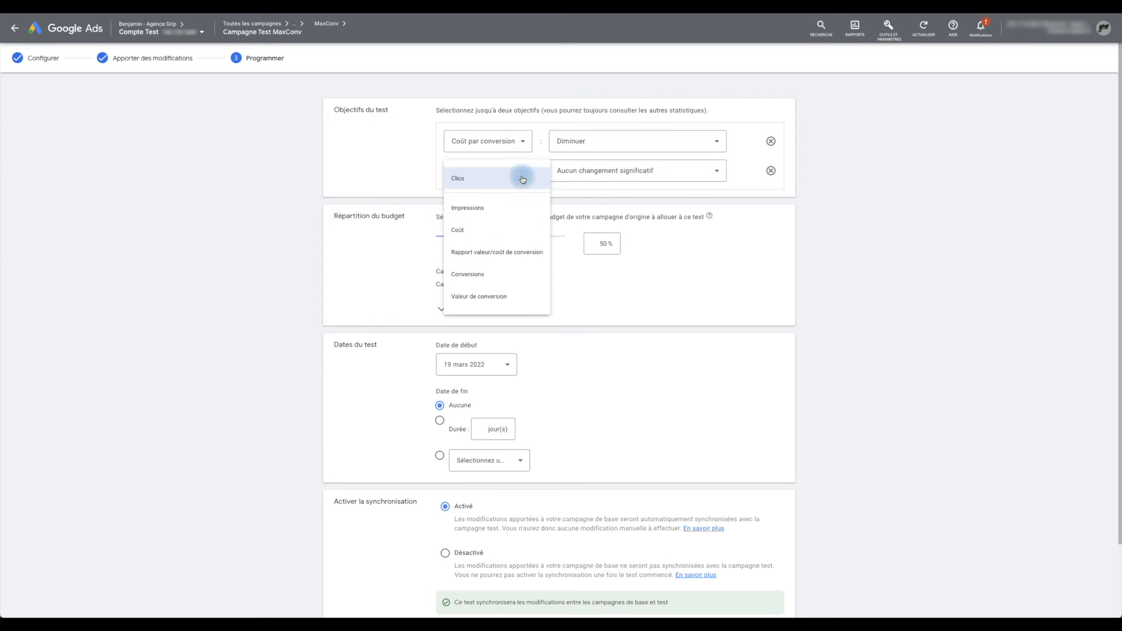
left_click(524, 228)
left_click(597, 177)
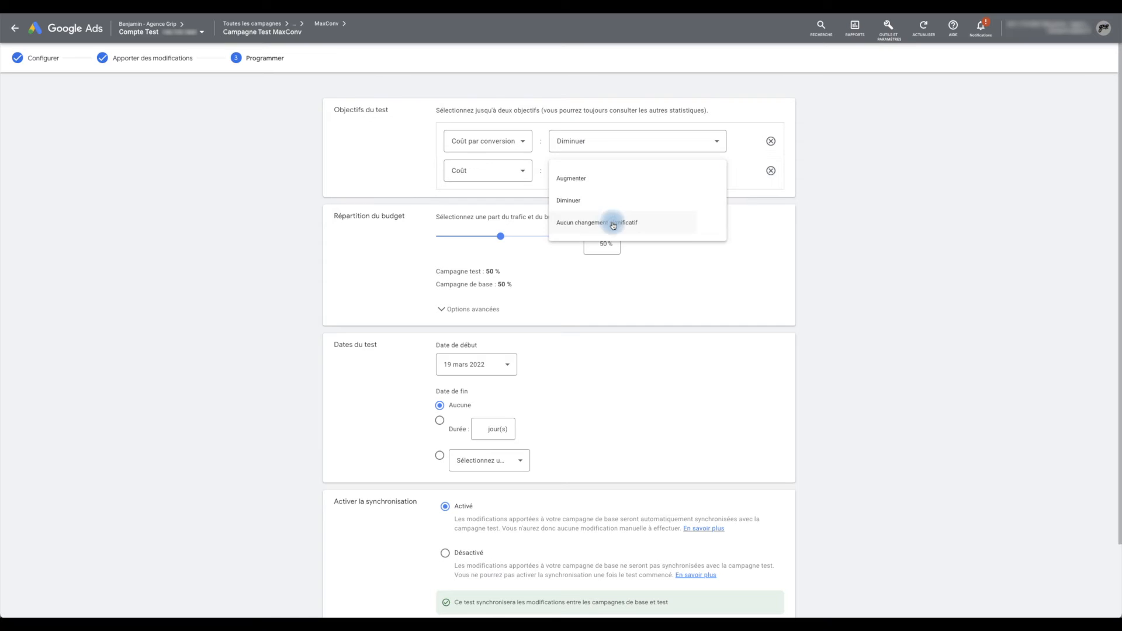
left_click(613, 222)
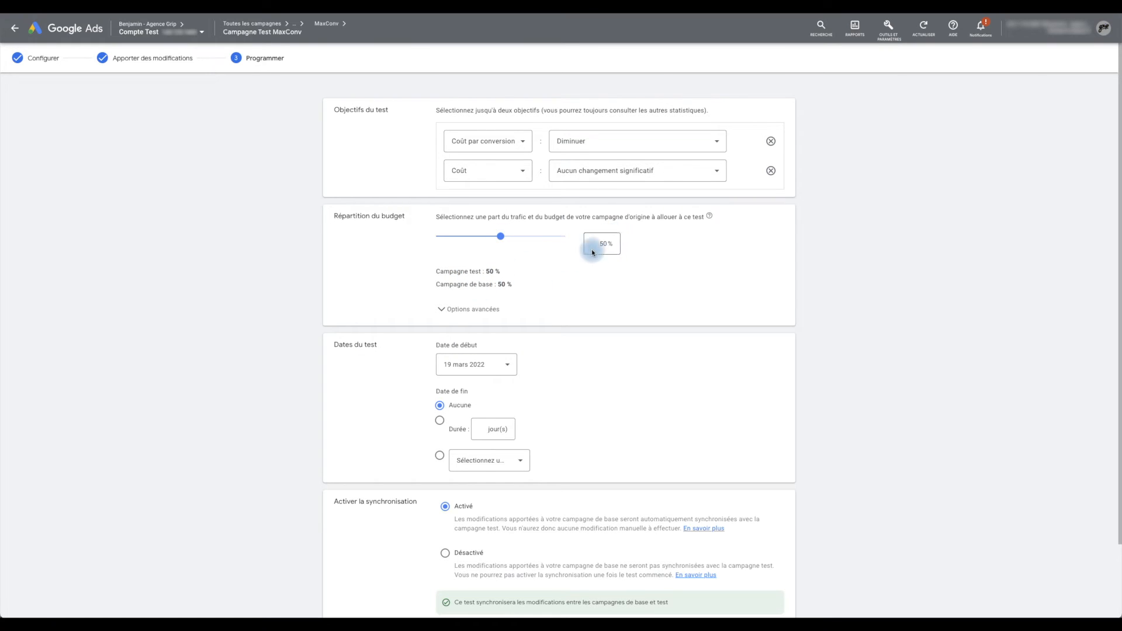
Step: Try a budget split of 30 % for the test campaign and restore it to 50 %
left_click_drag(500, 237, 474, 240)
left_click_drag(487, 271, 497, 269)
left_click(503, 284)
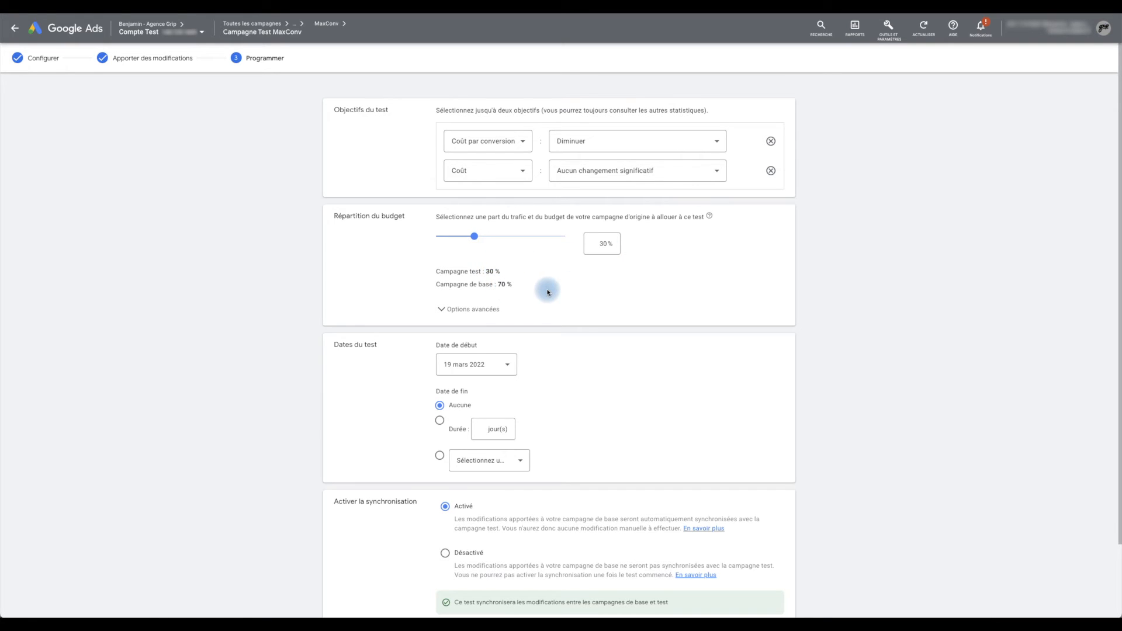
left_click_drag(562, 237, 501, 240)
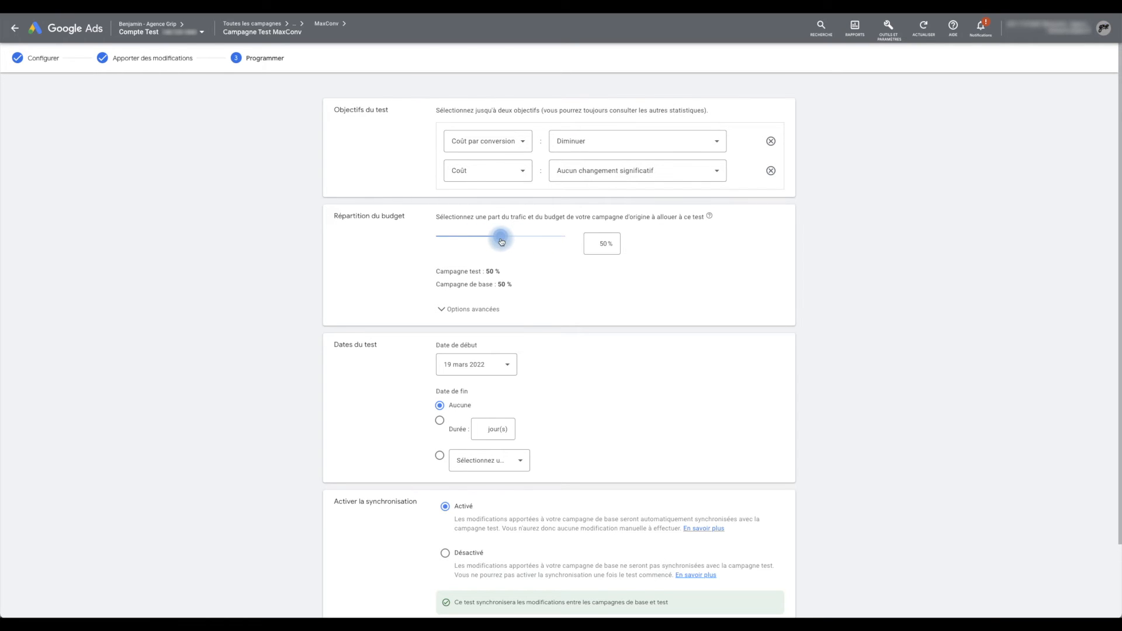
Step: Expand the advanced budget options and compare the search-based and cookie-based A/B split types, keeping Basé sur les cookies
left_click(486, 308)
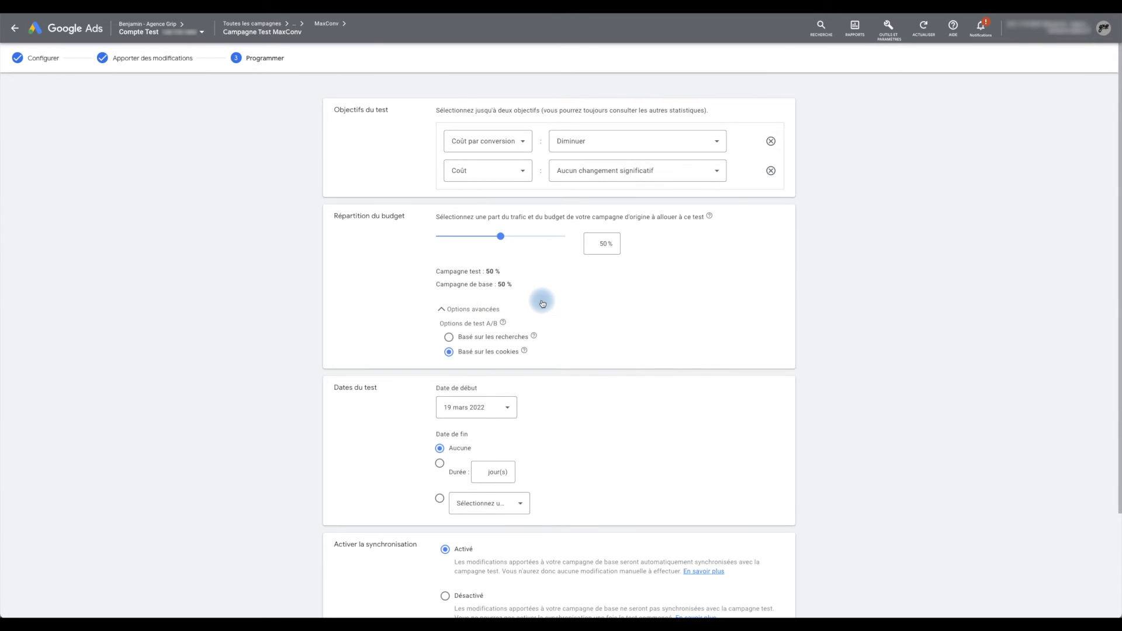
left_click(463, 342)
mouse_move(537, 339)
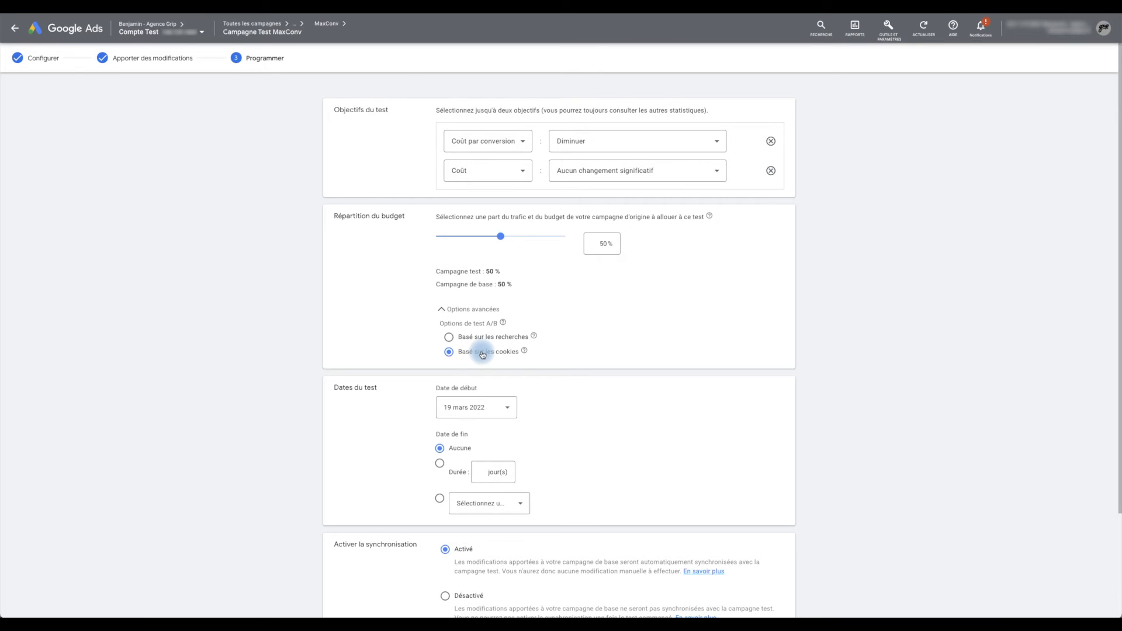
left_click(530, 355)
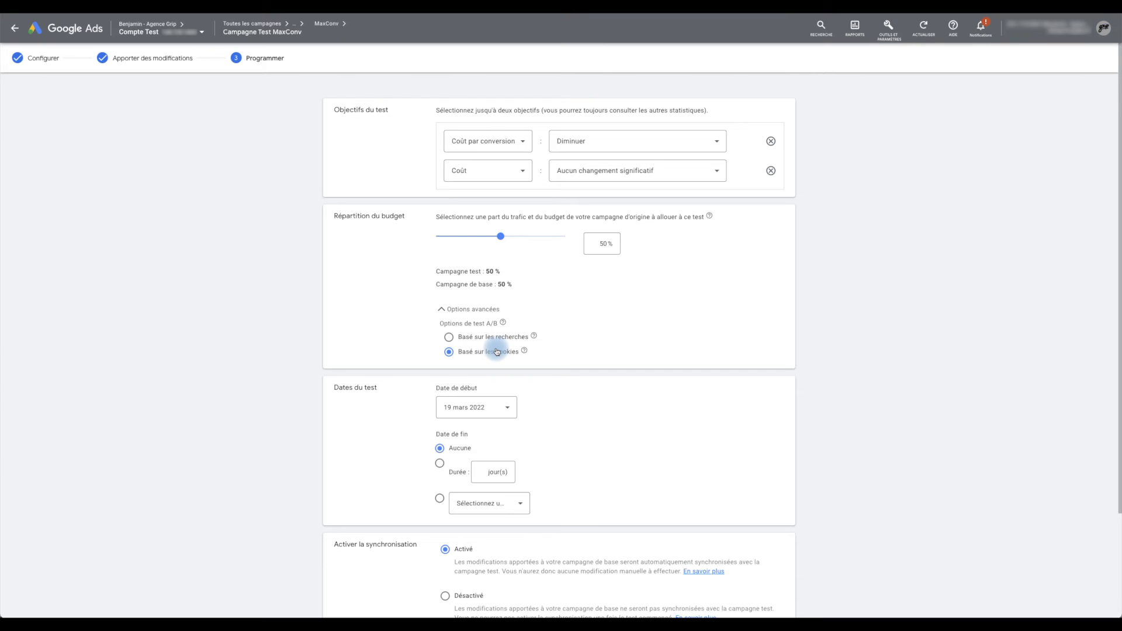
scroll(526, 327, "down", 1)
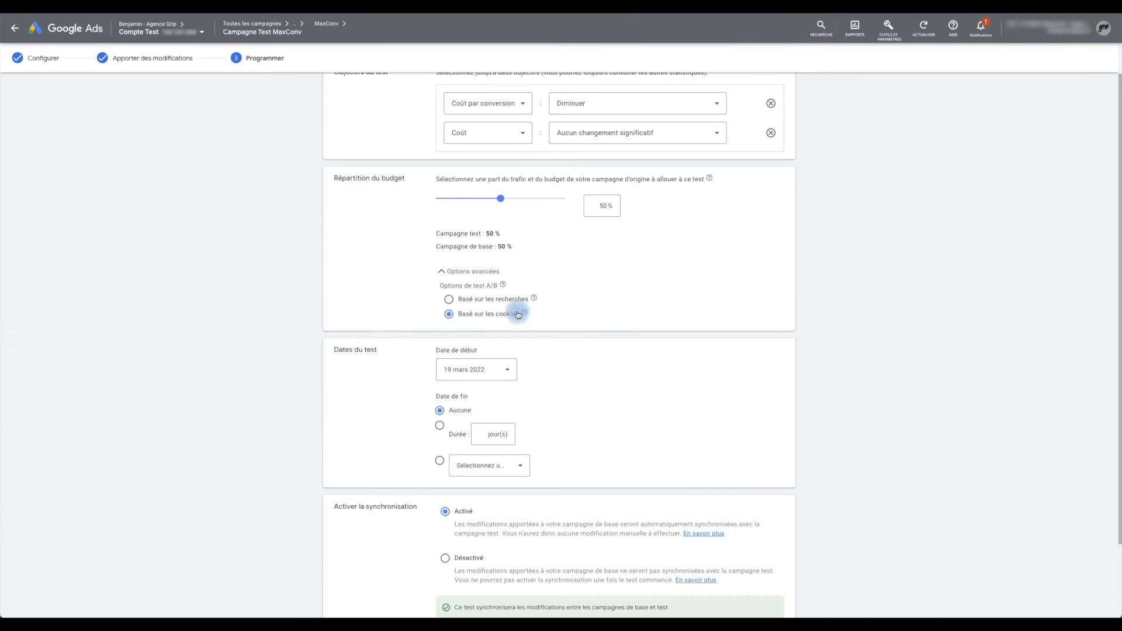
scroll(550, 299, "up", 1)
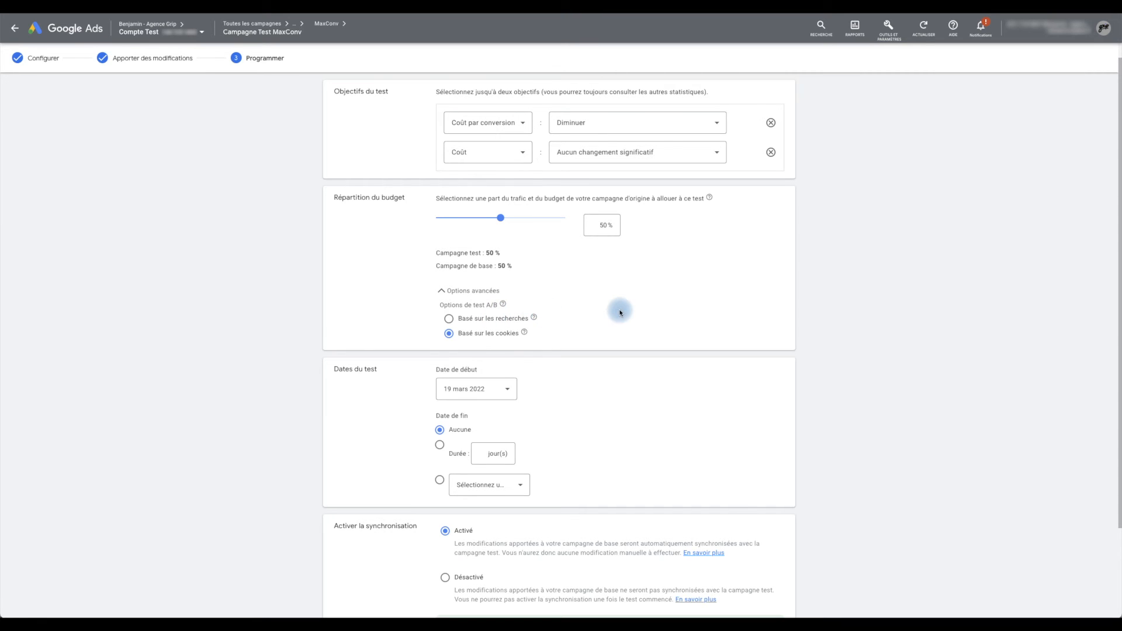
Step: Set the test's start date to 18 mars 2022
scroll(620, 313, "down", 1)
scroll(620, 311, "down", 2)
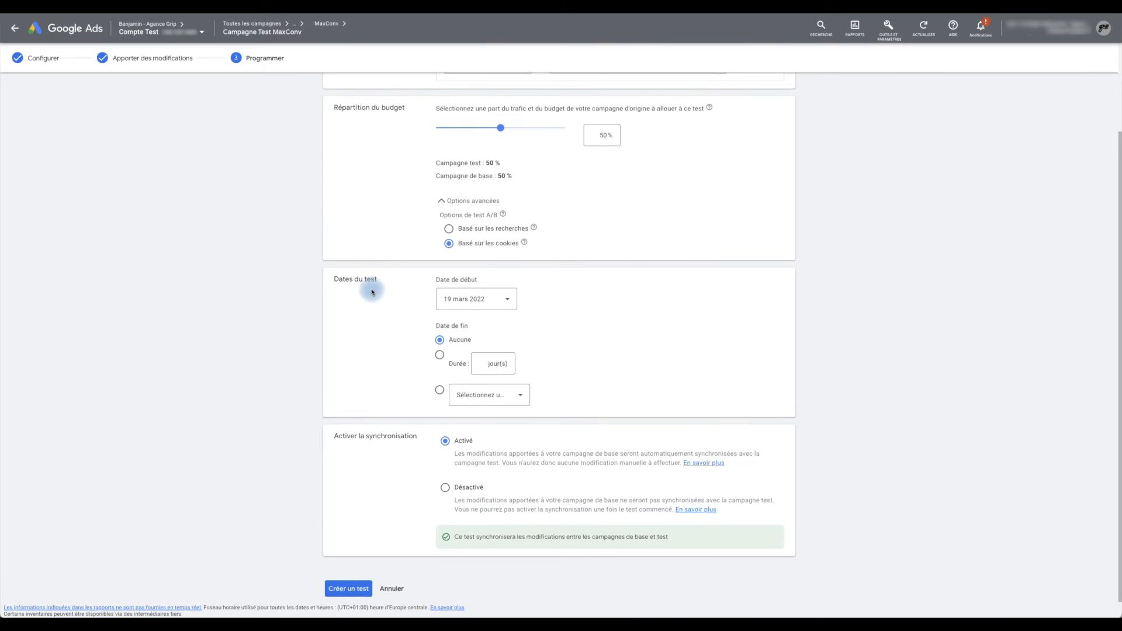
left_click(508, 298)
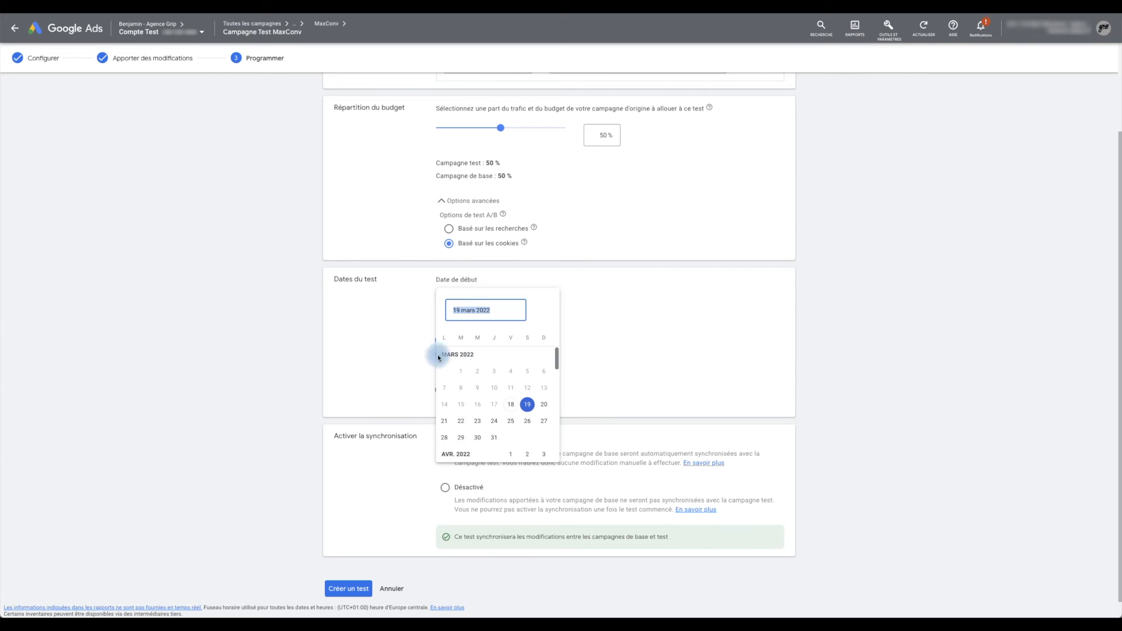
left_click(509, 410)
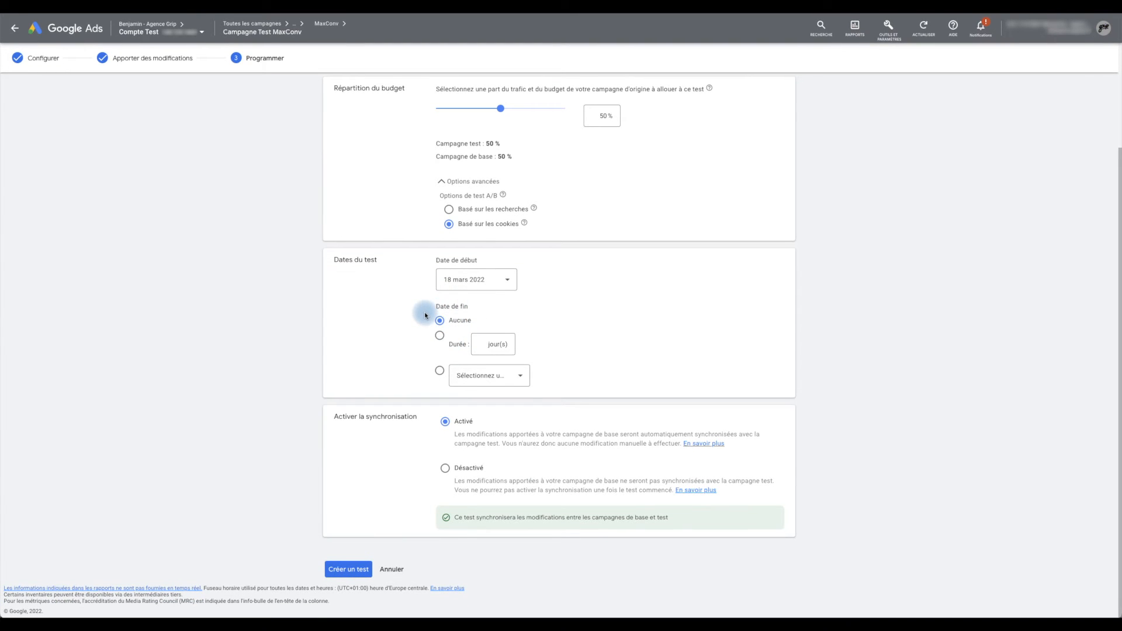
Step: Try the duration and specific-date options for the test's end date, and return it to Aucune
left_click(440, 336)
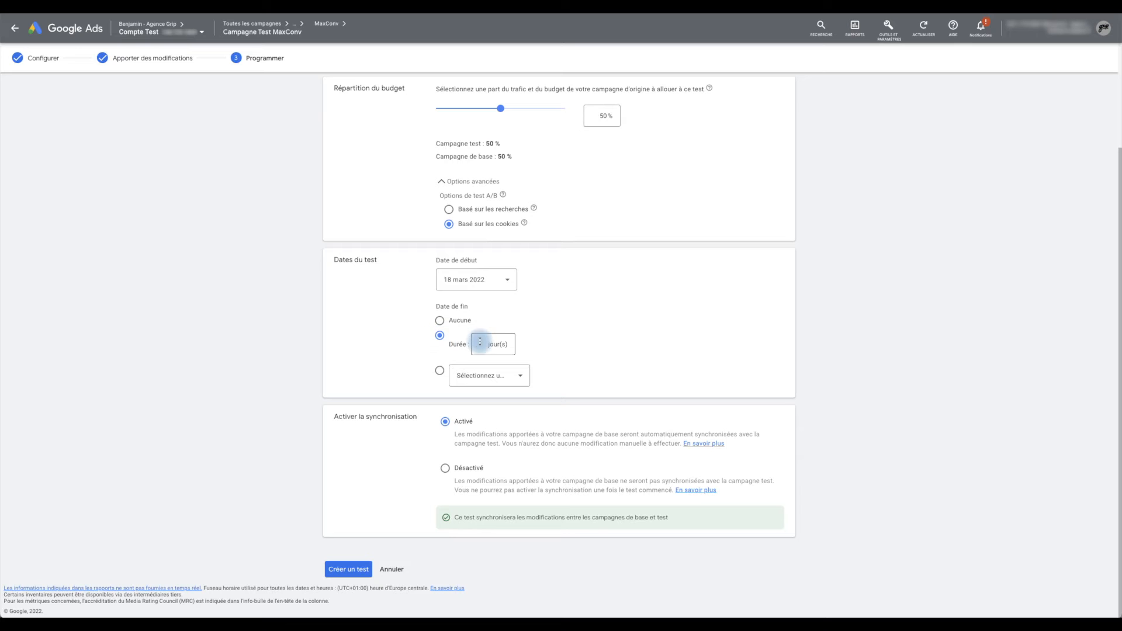
left_click(441, 370)
left_click(483, 372)
left_click(532, 357)
left_click(440, 320)
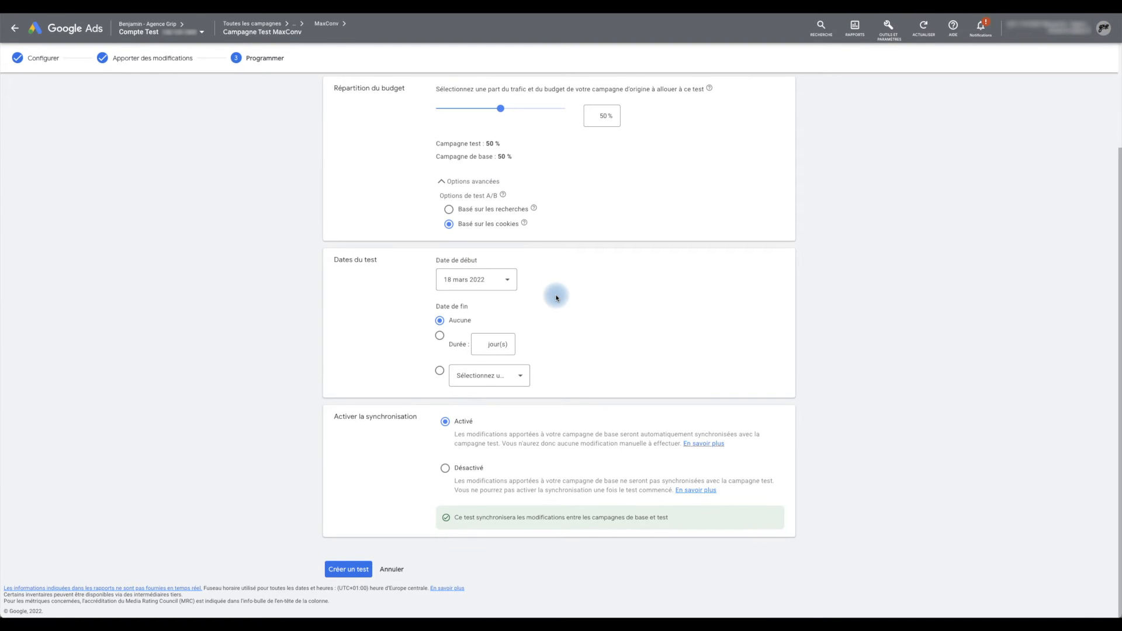
Step: Examine the synchronisation options that govern whether base campaign changes are carried over to the test campaign
left_click_drag(333, 417, 418, 418)
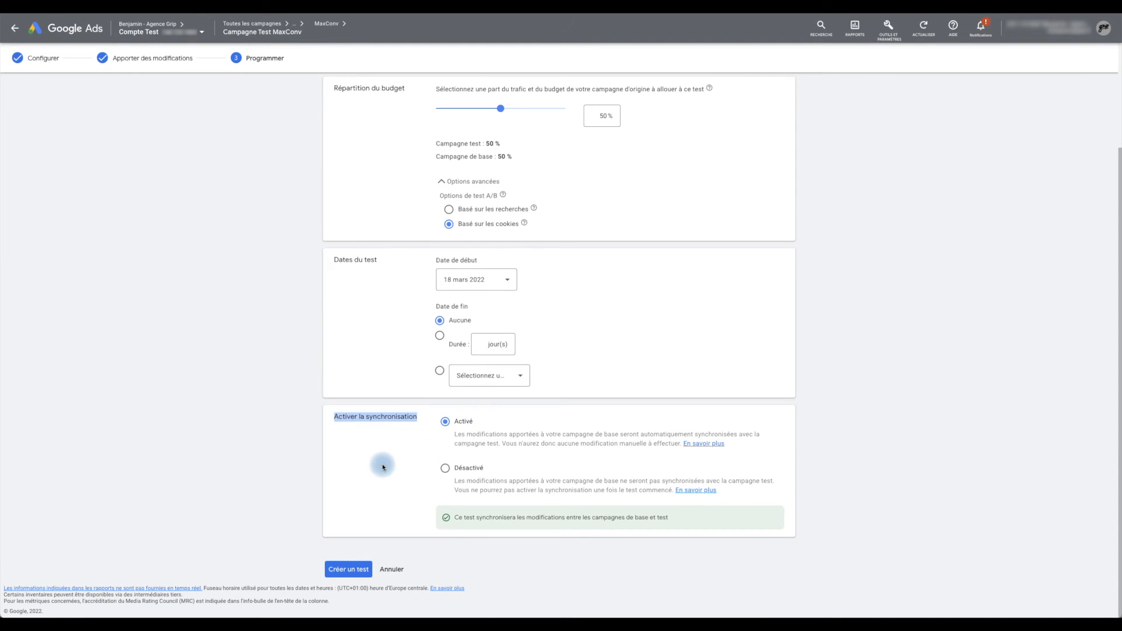
scroll(386, 462, "up", 1)
scroll(401, 468, "down", 1)
scroll(500, 434, "up", 1)
scroll(499, 431, "down", 1)
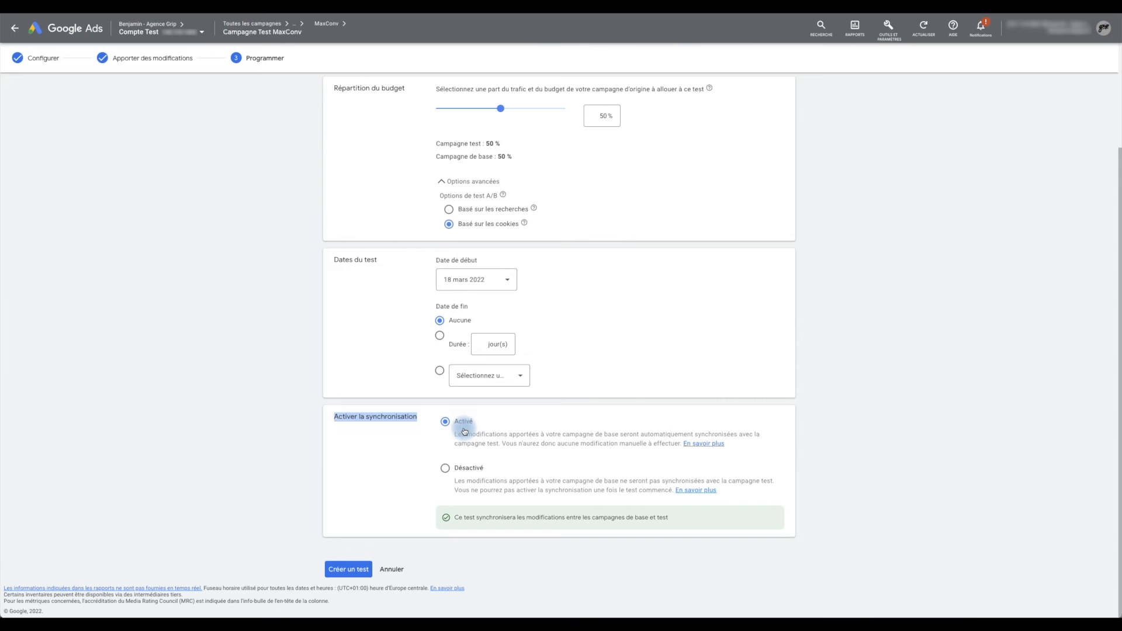
left_click(420, 446)
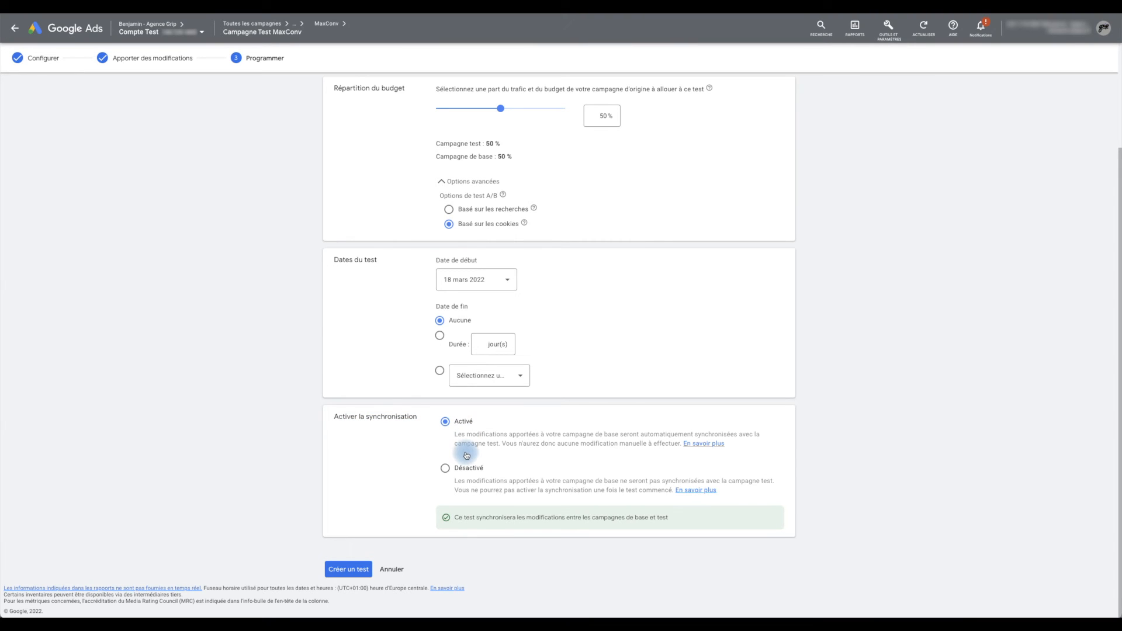
Step: Check the objectives, budget split and dates once more, and create the test
scroll(414, 435, "up", 2)
scroll(413, 435, "up", 3)
scroll(408, 430, "down", 4)
scroll(421, 383, "up", 3)
scroll(420, 382, "down", 3)
left_click(359, 567)
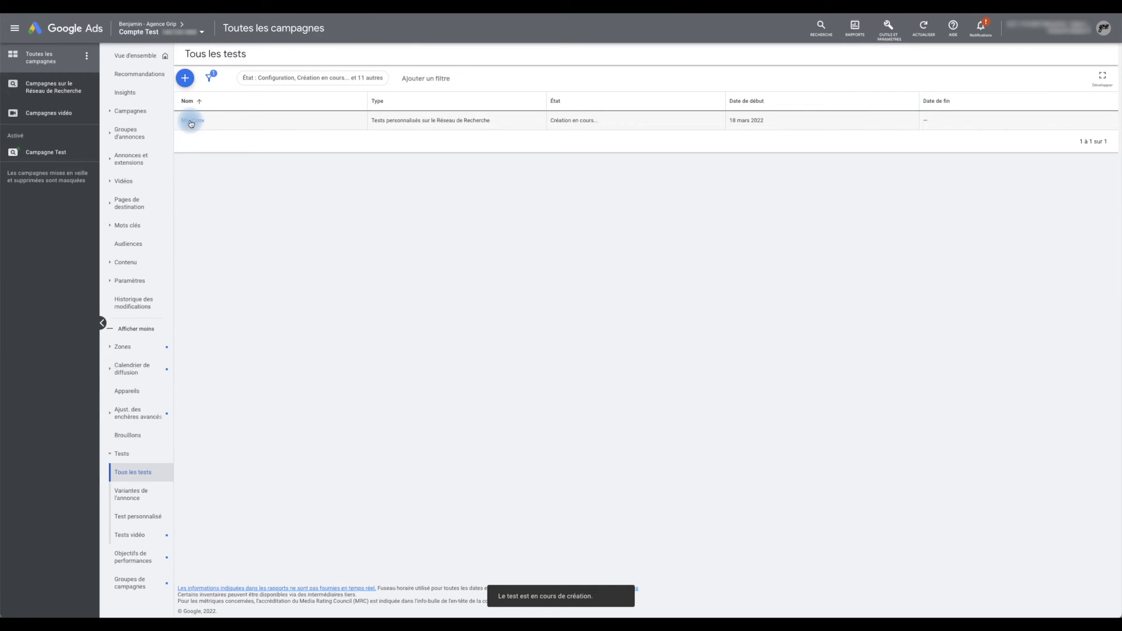
Step: Go to the custom tests list and open the summary of the MaxConv test
left_click_drag(546, 101, 534, 102)
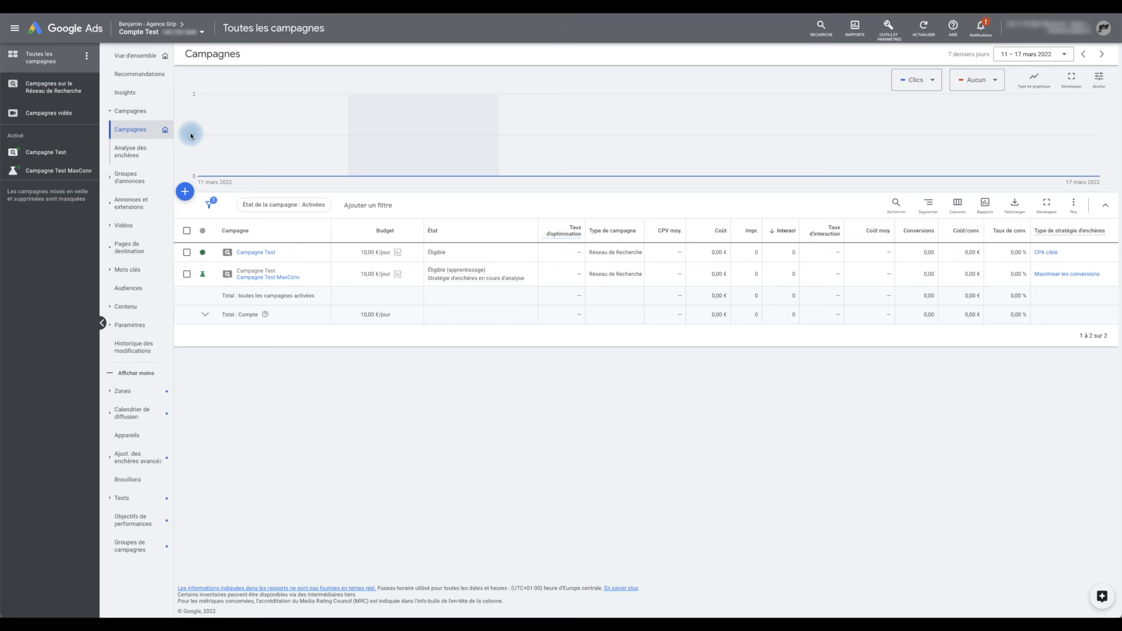
left_click(116, 501)
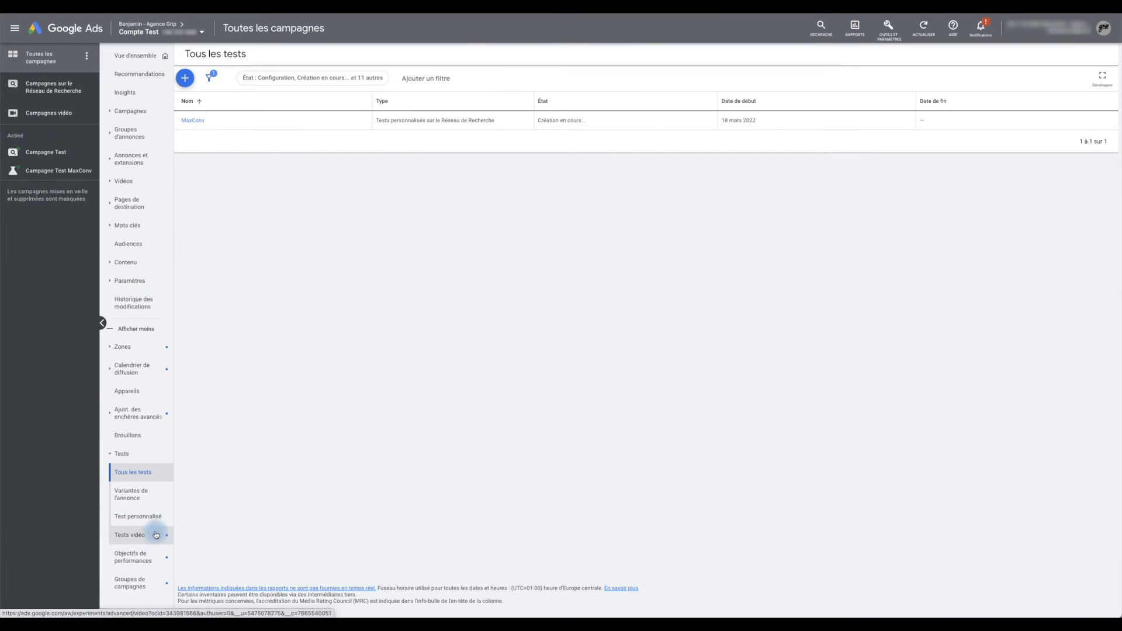
left_click(153, 526)
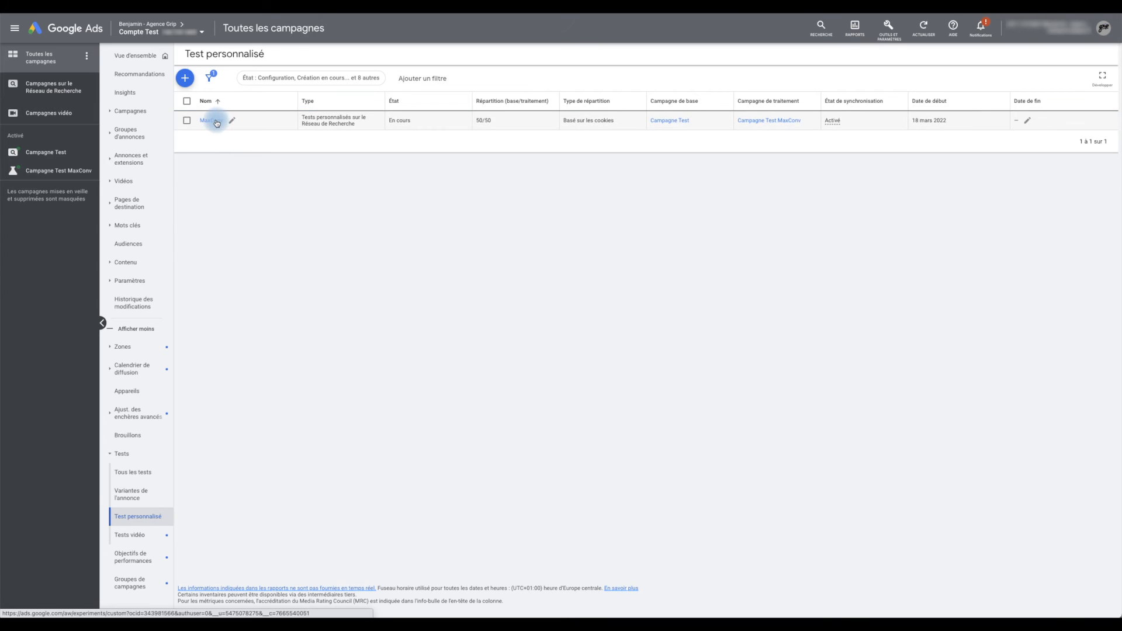
left_click(214, 120)
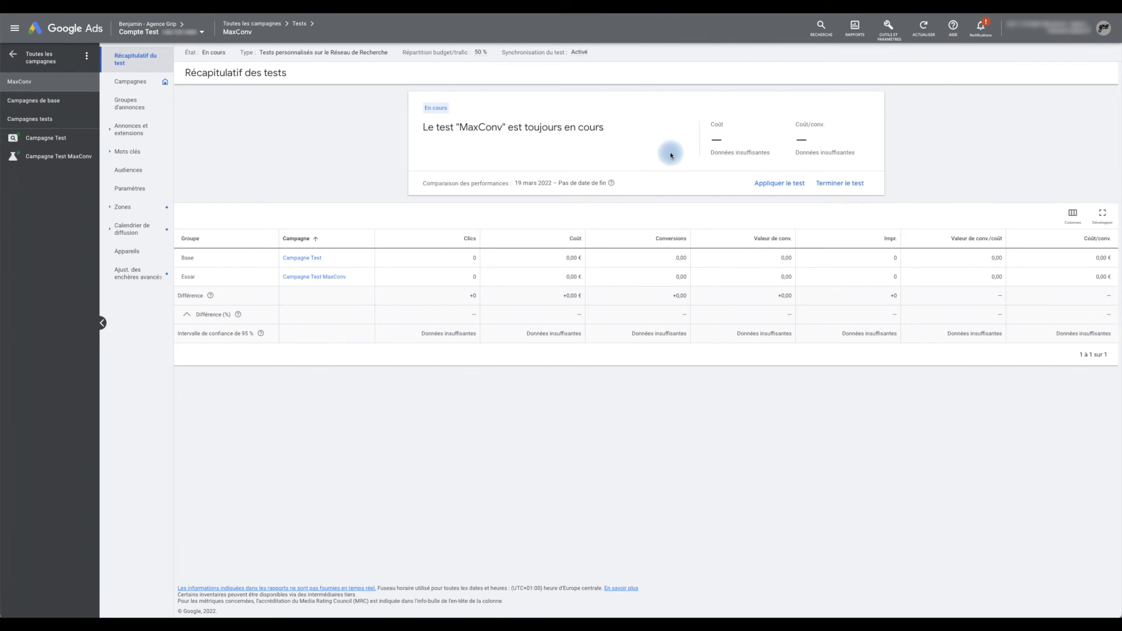
Step: Review the MaxConv test summary, checking the cost and cost-per-conversion indicators and the performance comparison period
left_click_drag(797, 124, 827, 126)
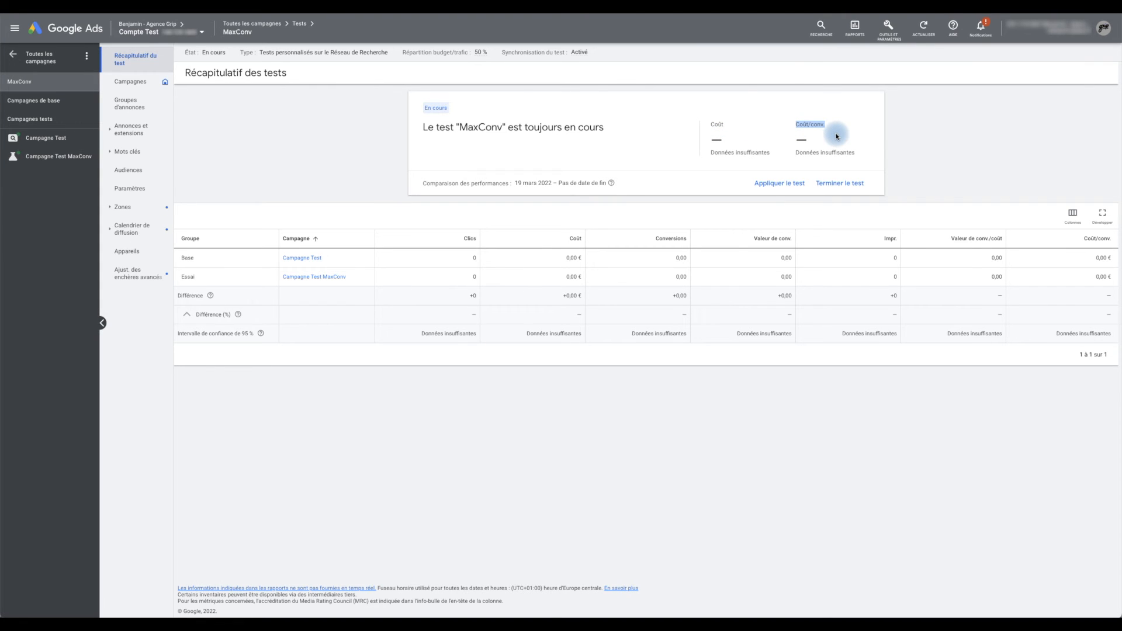
left_click_drag(726, 125, 710, 128)
left_click_drag(793, 129, 827, 127)
left_click_drag(422, 183, 619, 184)
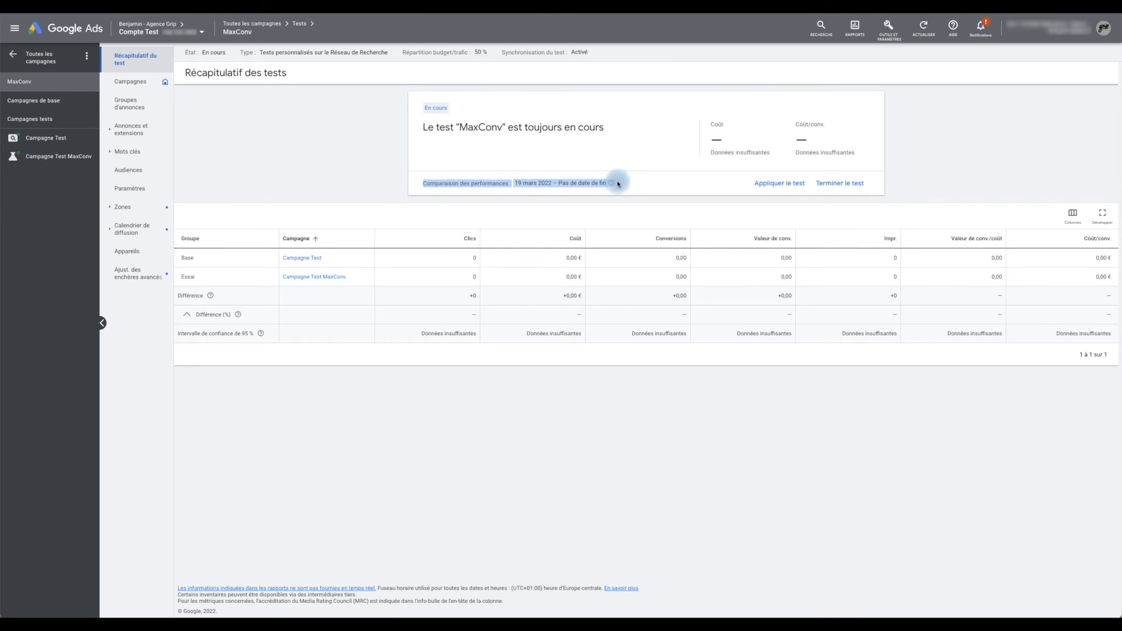
left_click(655, 186)
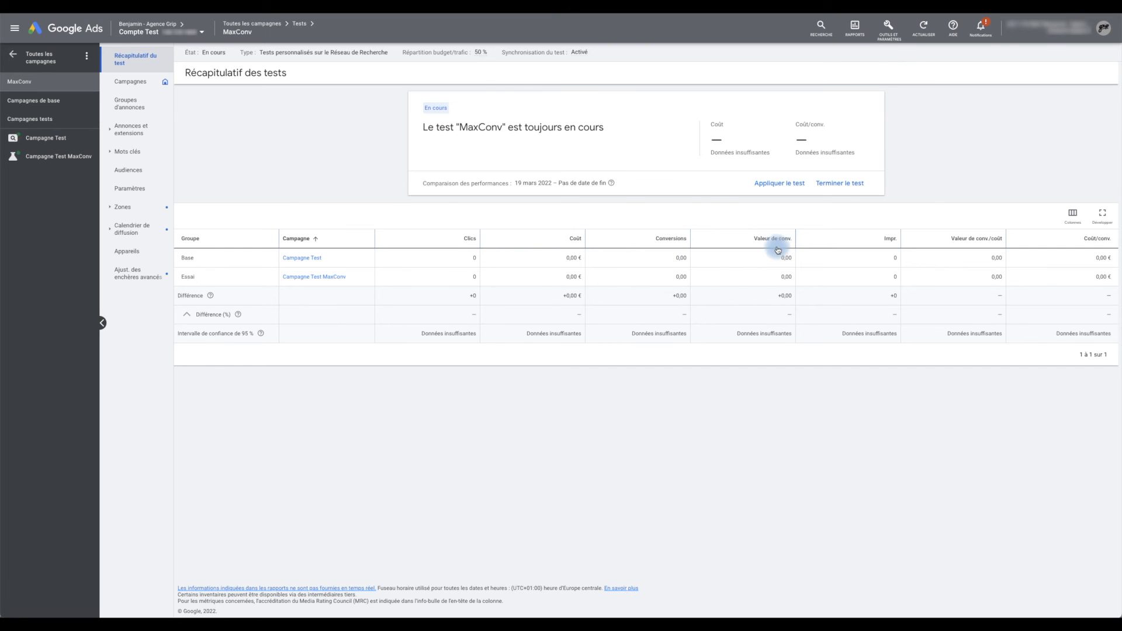
Step: Add the CTR column to the test results table and place Impr. and CTR ahead of Clics
left_click(1070, 215)
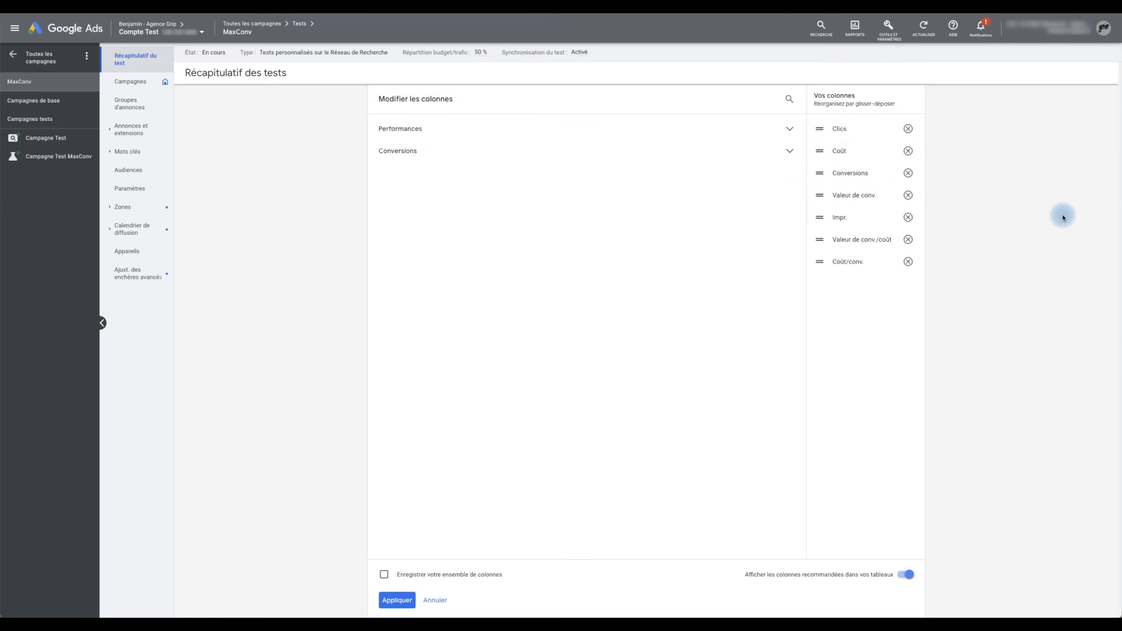
left_click(677, 136)
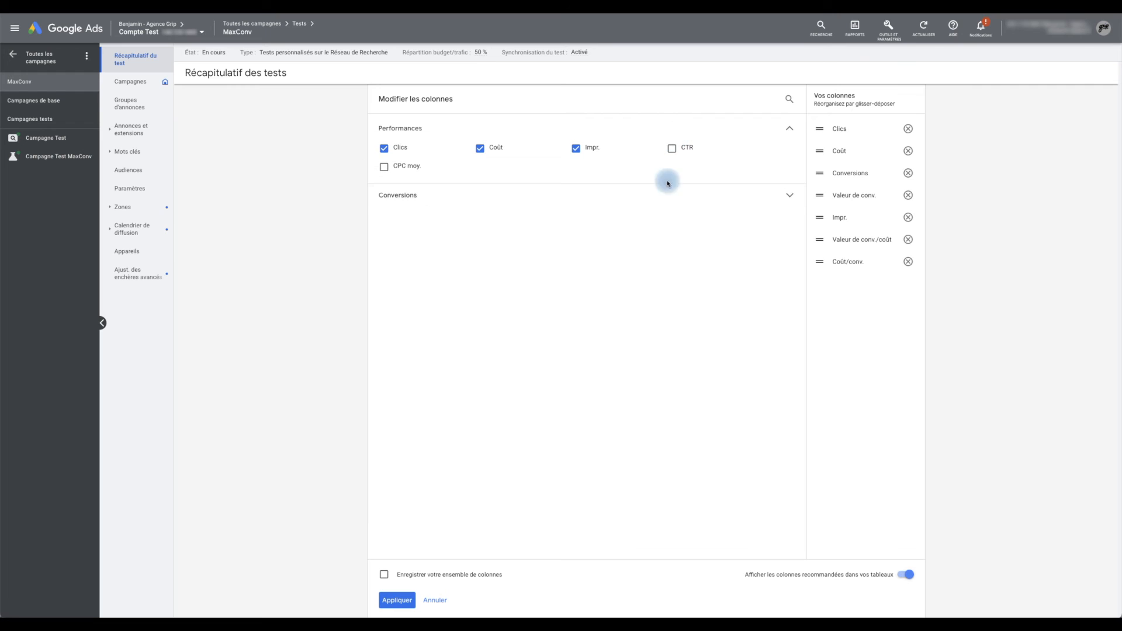
left_click(443, 198)
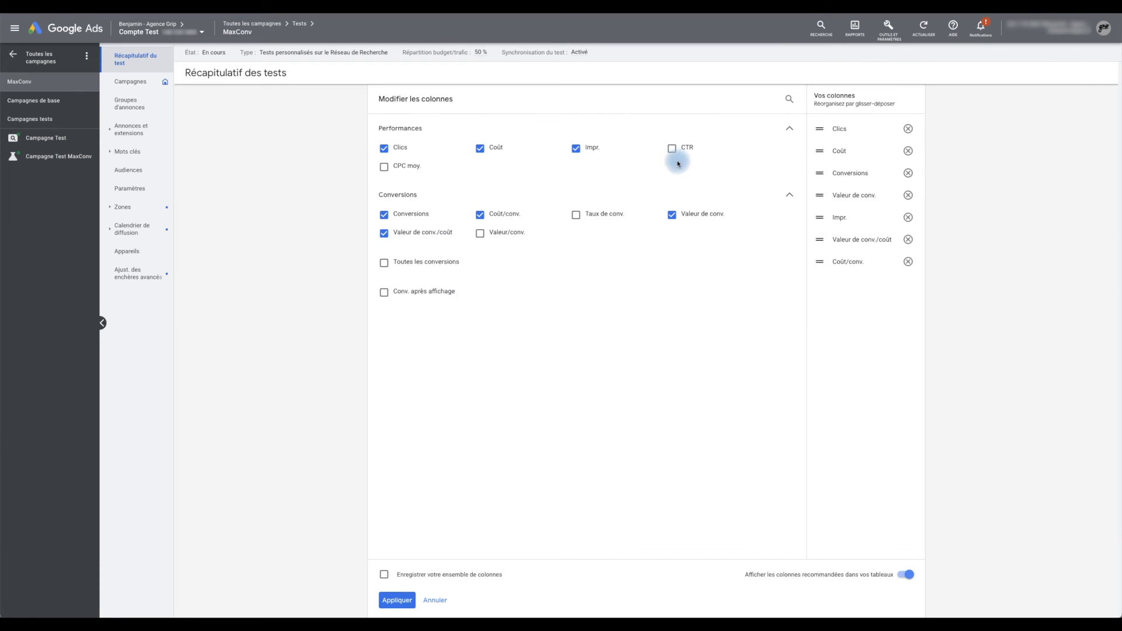
left_click_drag(820, 284, 817, 129)
left_click_drag(820, 239, 819, 130)
left_click(414, 601)
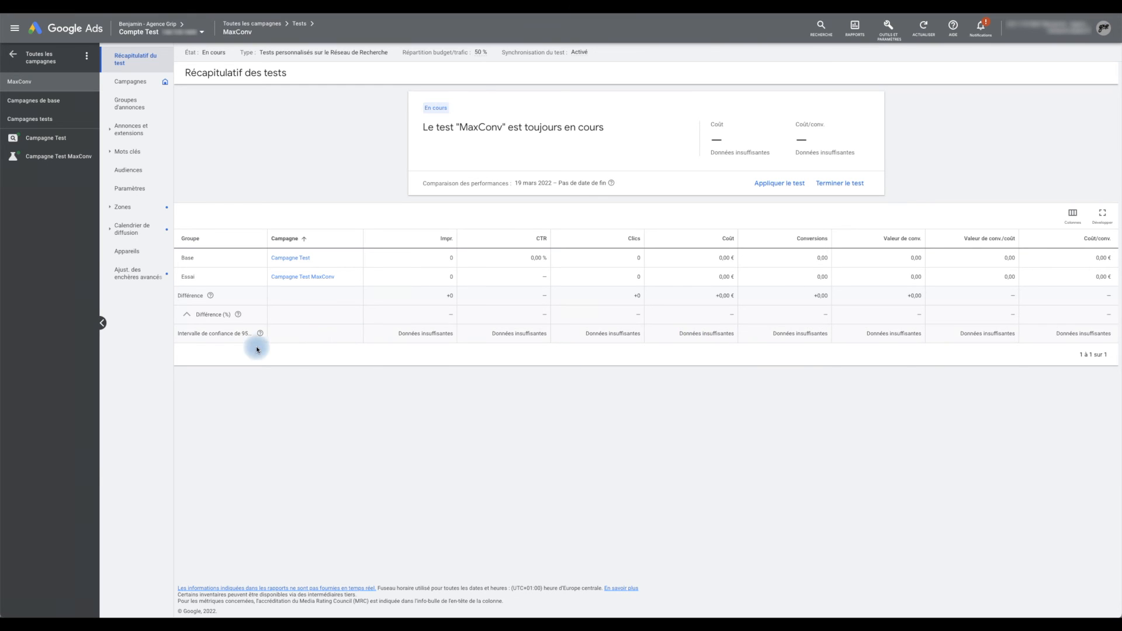
Step: Examine the 95 % confidence interval row and compare the base and trial campaigns on Coût/conv. and Conversions
mouse_move(260, 336)
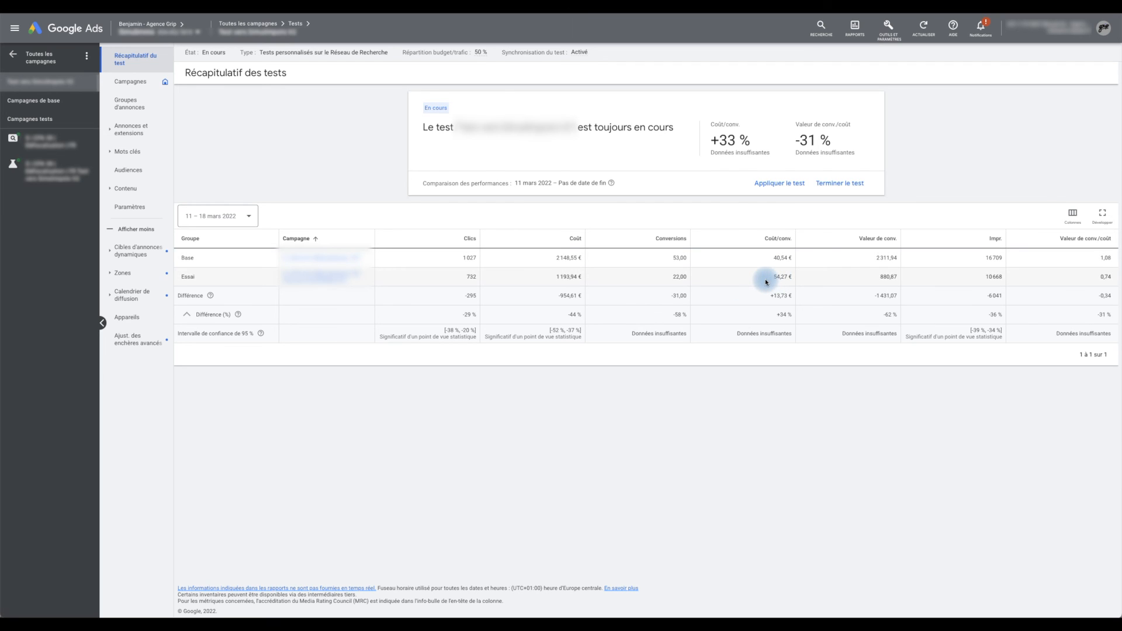
left_click_drag(772, 279, 791, 278)
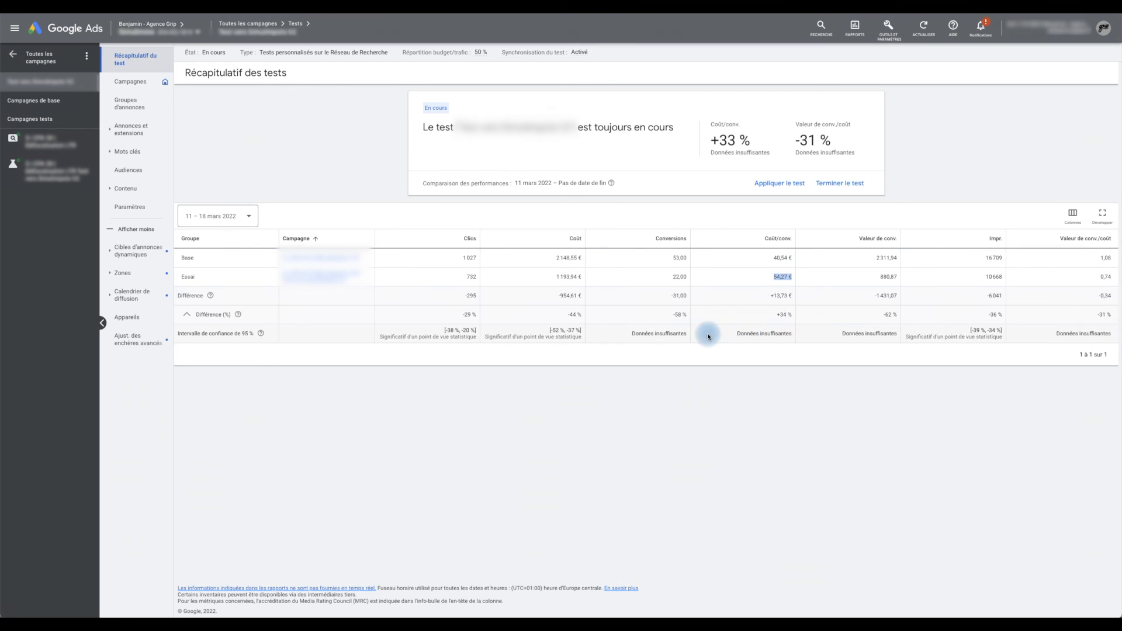
left_click_drag(725, 334, 795, 338)
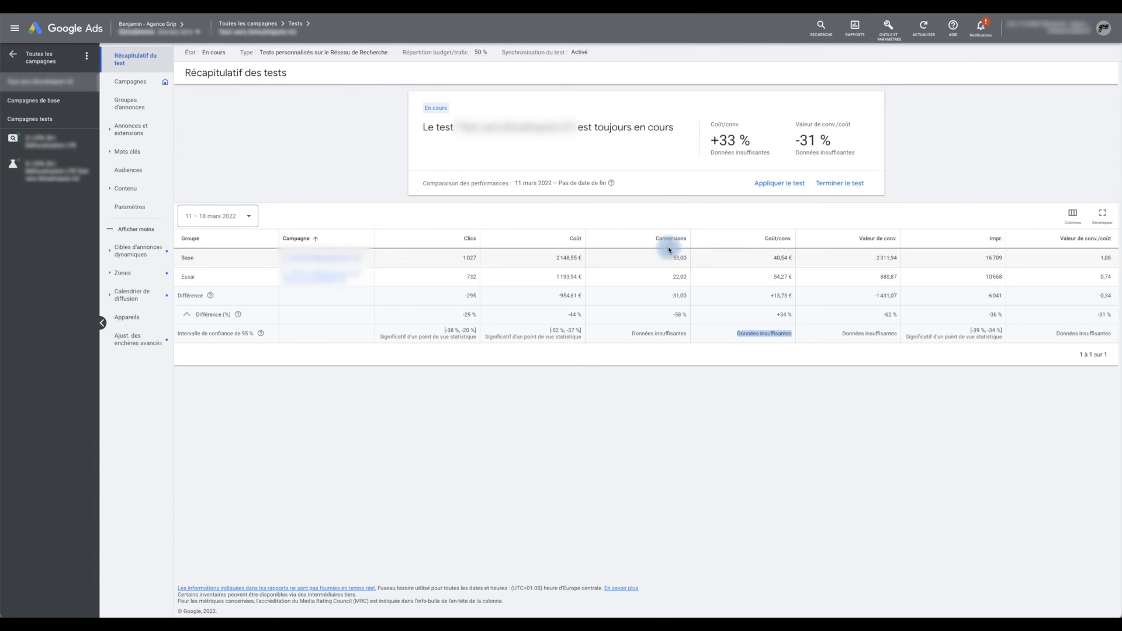
mouse_move(664, 243)
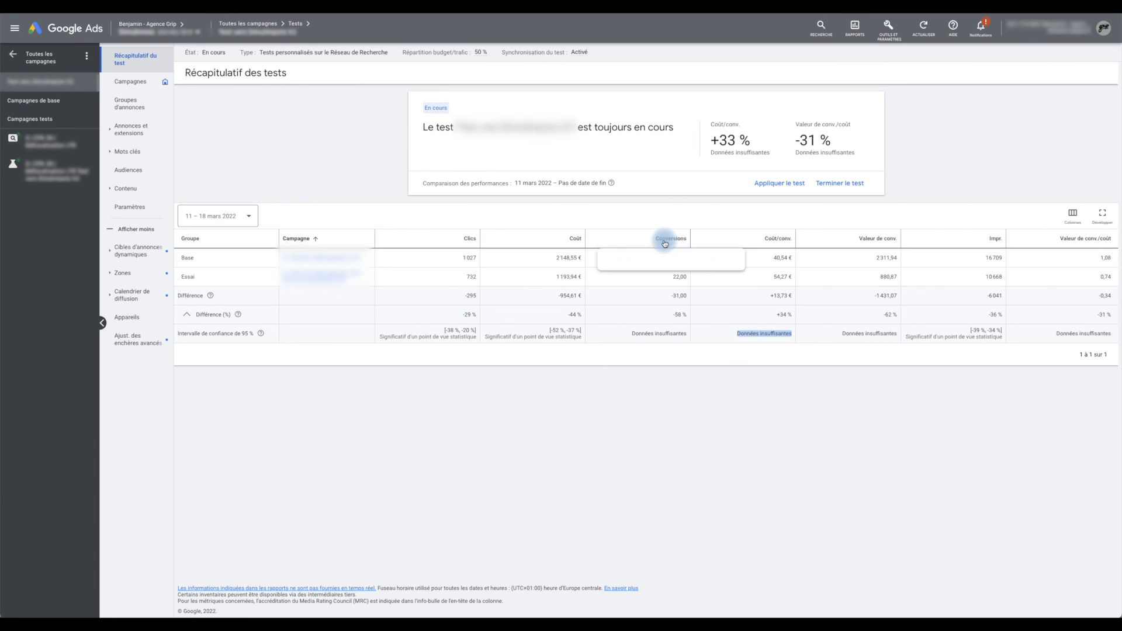